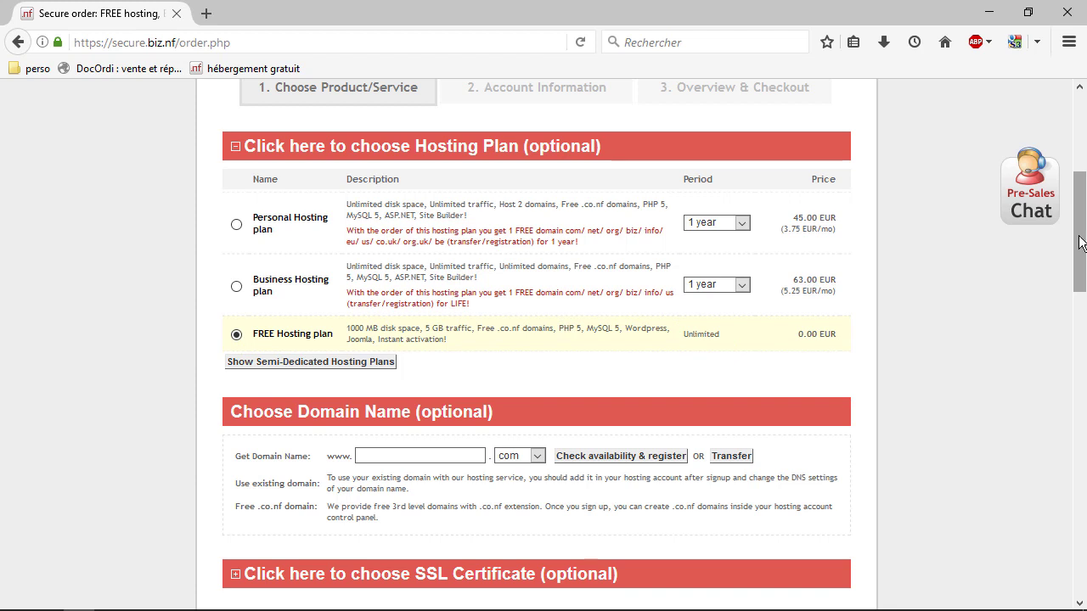
Submit the Biz.nf FREE Hosting plan order to reach Account Information
{"action": "left_click_drag", "start_coordinate": [1083, 246], "coordinate": [1085, 348]}
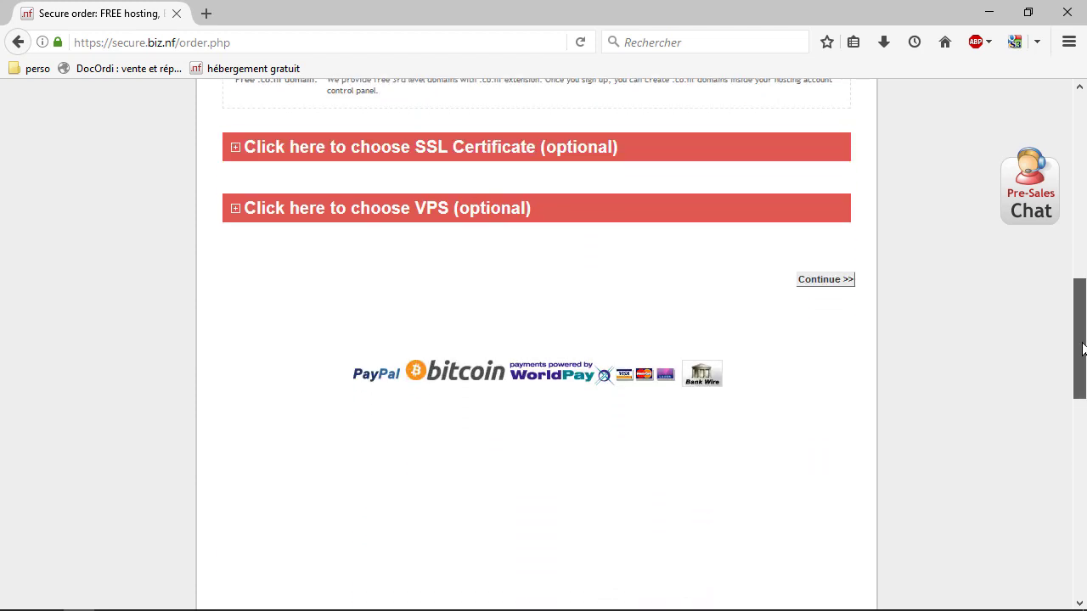
{"action": "left_click", "coordinate": [833, 282]}
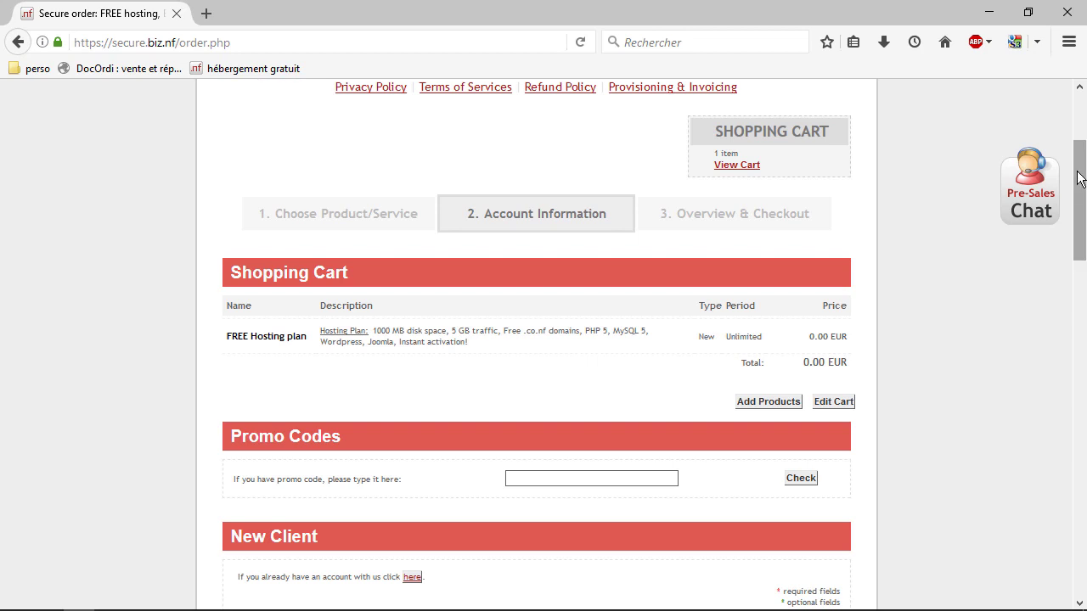
{"action": "left_click_drag", "start_coordinate": [1078, 175], "coordinate": [1085, 289]}
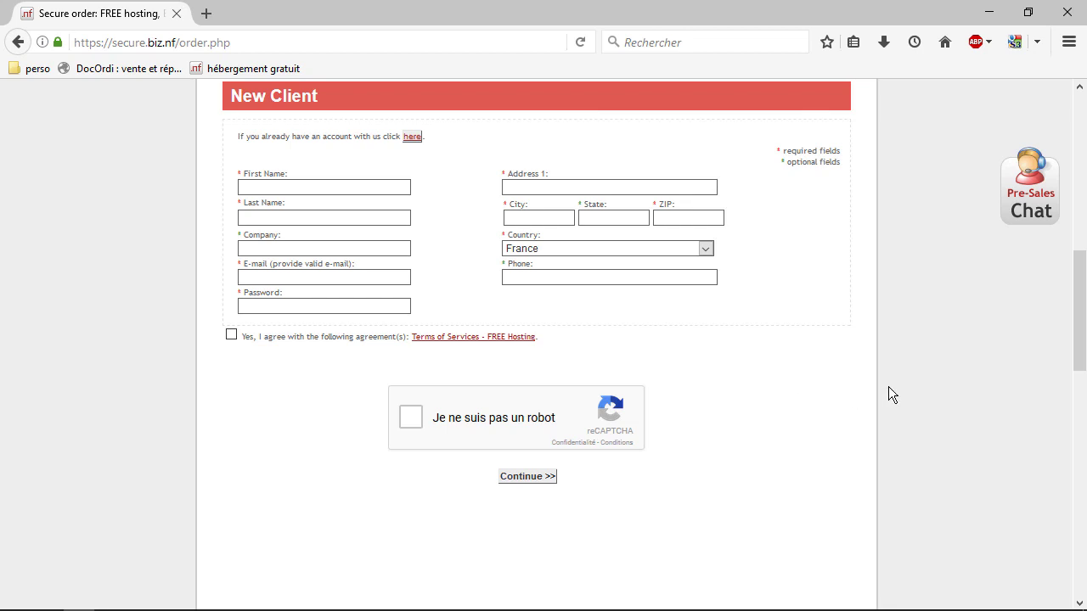
{"action": "scroll", "coordinate": [604, 146], "scroll_direction": "up", "scroll_amount": 8}
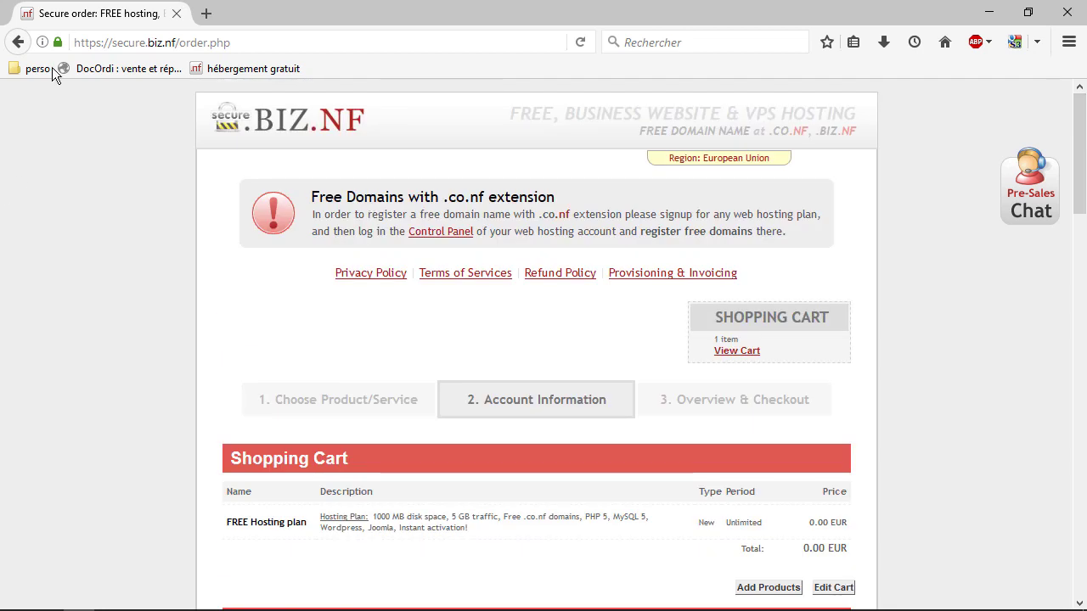
Return to the biz.nf site and go to the control panel login page
{"action": "left_click", "coordinate": [19, 43]}
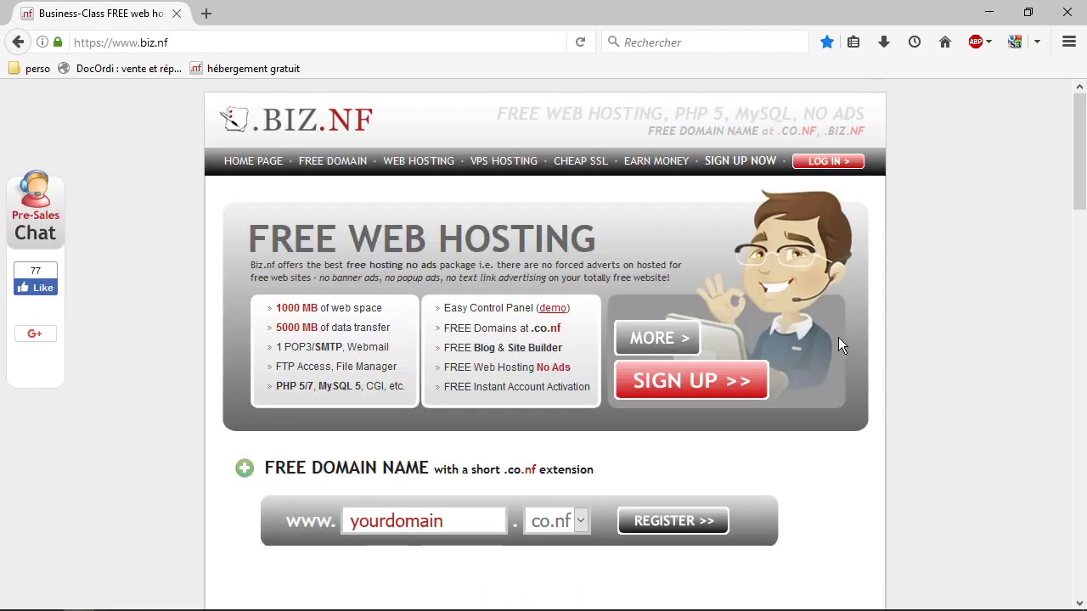
{"action": "left_click", "coordinate": [832, 164]}
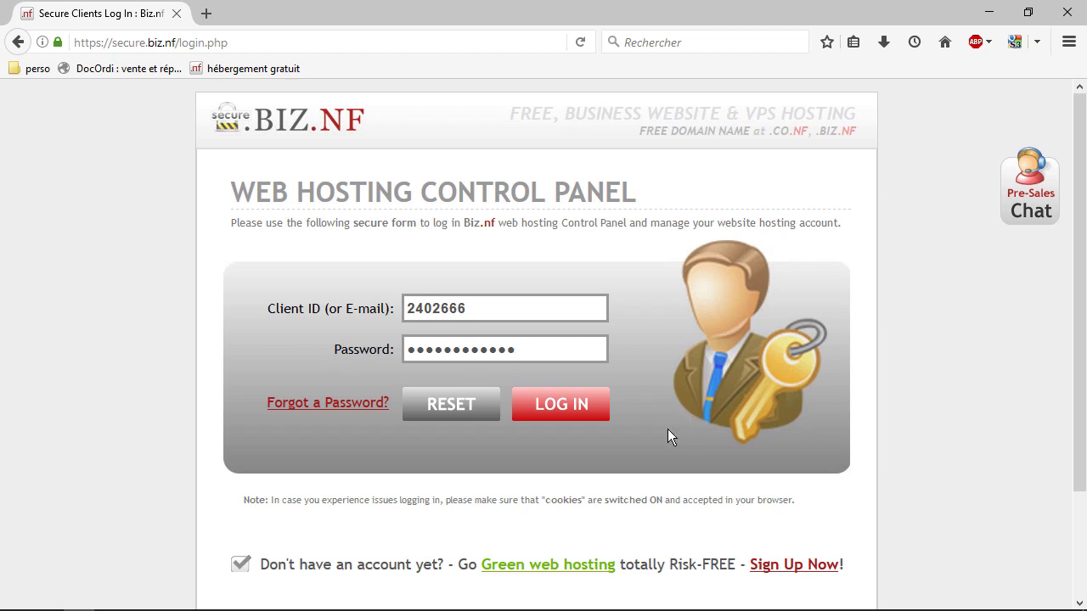
Log in and scroll to the Outils d'hébergement section of the dashboard
{"action": "left_click", "coordinate": [559, 406]}
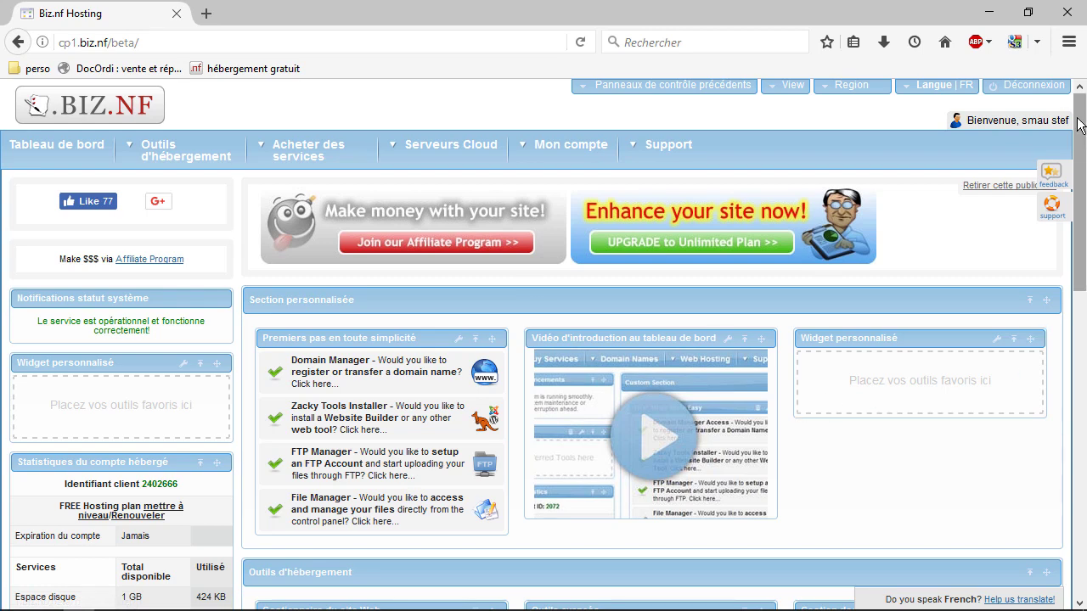
{"action": "scroll", "coordinate": [364, 130], "scroll_direction": "down", "scroll_amount": 6}
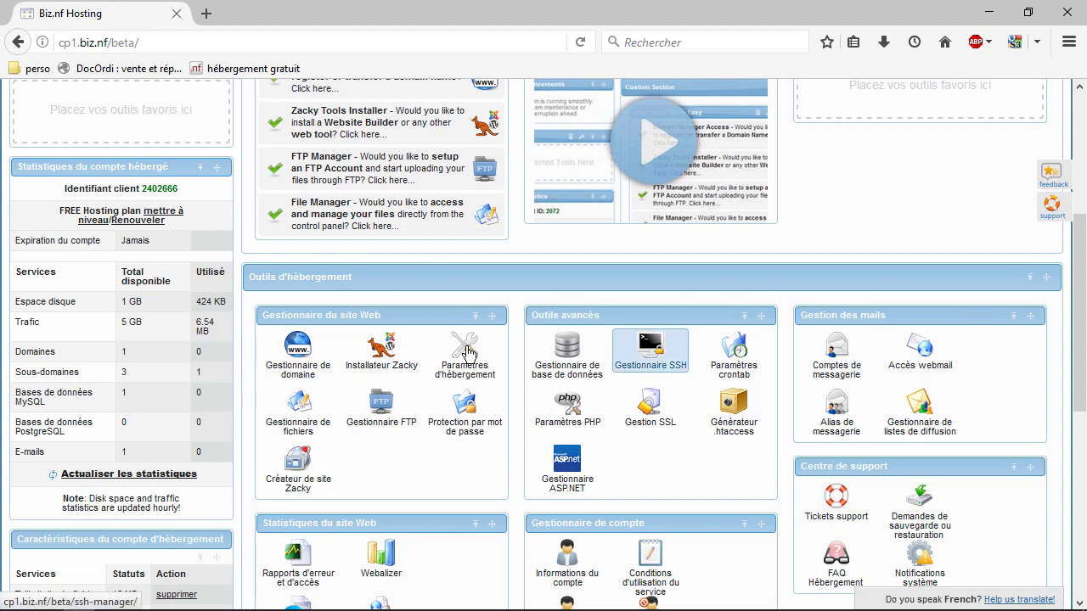
Create the free .co.nf subdomain 'tutomathmau' in the Gestionnaire de domaine
{"action": "left_click", "coordinate": [296, 370]}
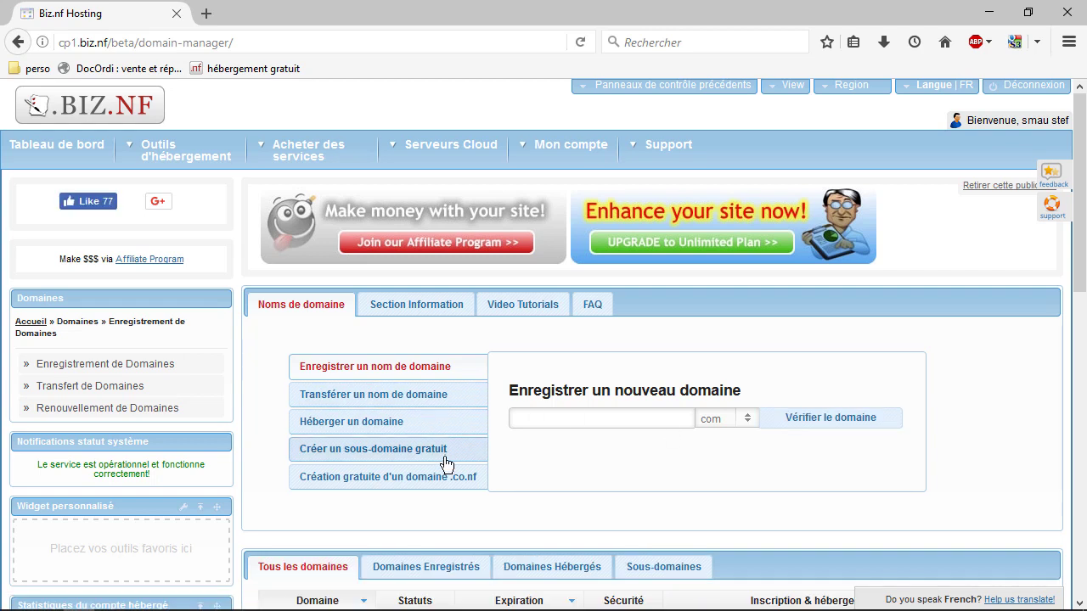
{"action": "left_click", "coordinate": [400, 482]}
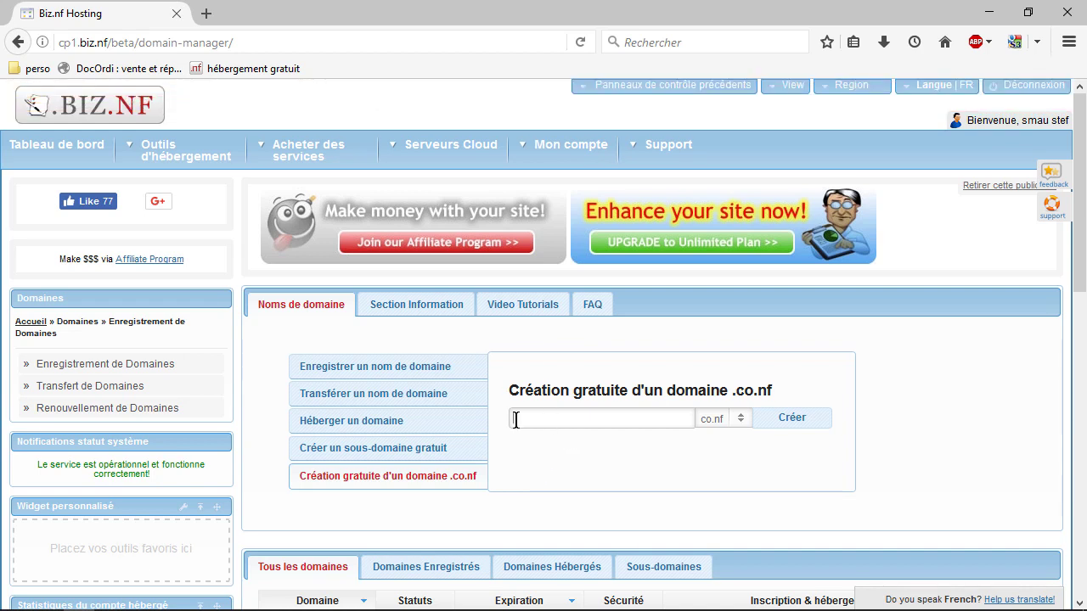
{"action": "type", "text": "tutomathmau"}
{"action": "left_click", "coordinate": [798, 429]}
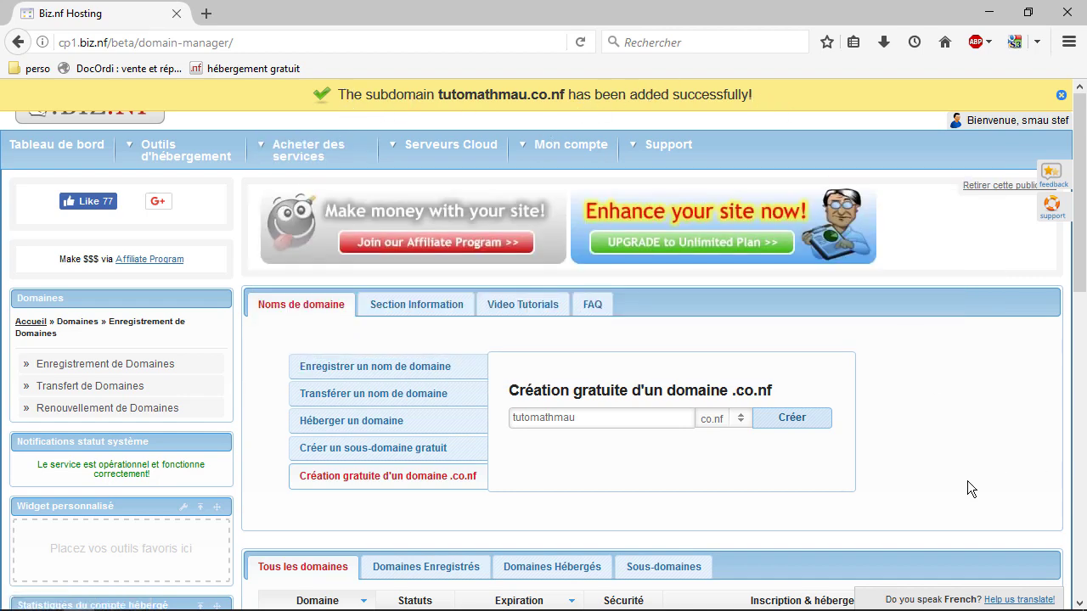
{"action": "left_click_drag", "start_coordinate": [1081, 270], "coordinate": [1083, 374]}
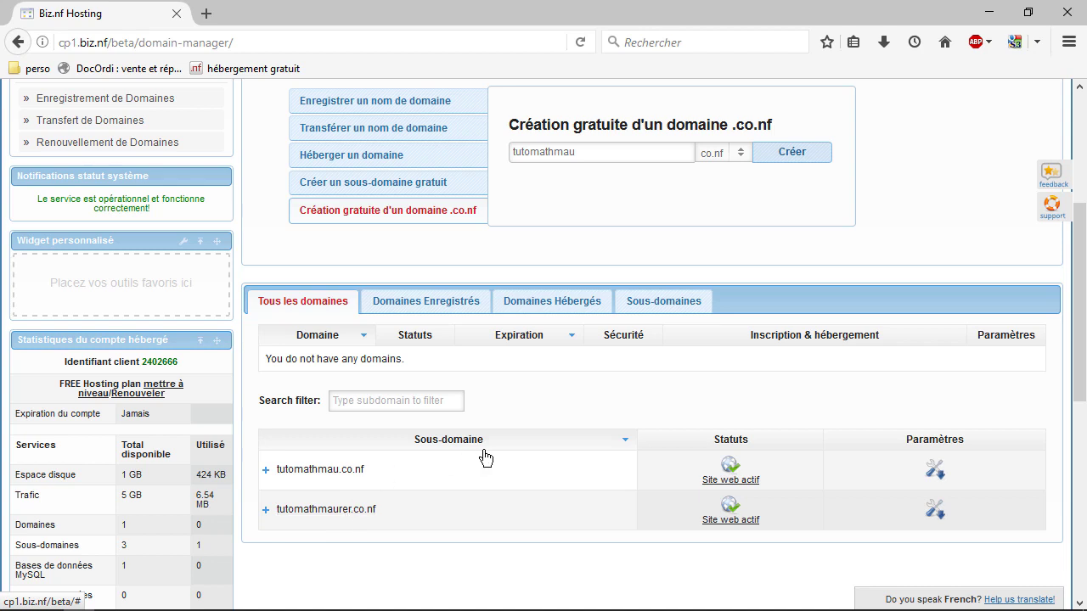
Show the tutomathmau.co.nf Pointeurs options and check the /home/www/tutomathmau.co.nf hosting path
{"action": "left_click", "coordinate": [336, 474]}
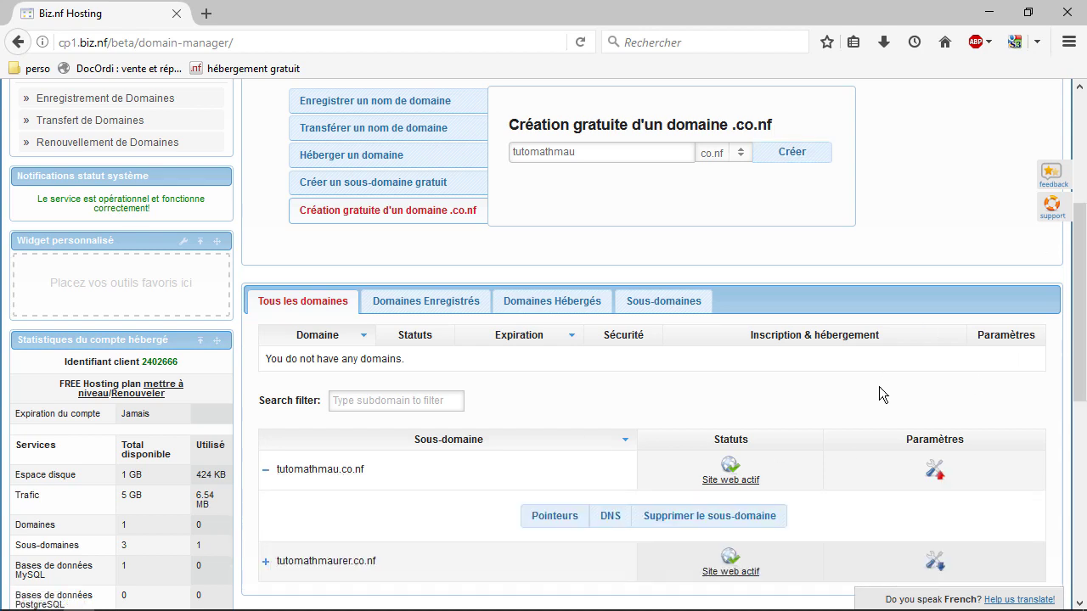
{"action": "scroll", "coordinate": [1084, 344], "scroll_direction": "down", "scroll_amount": 5}
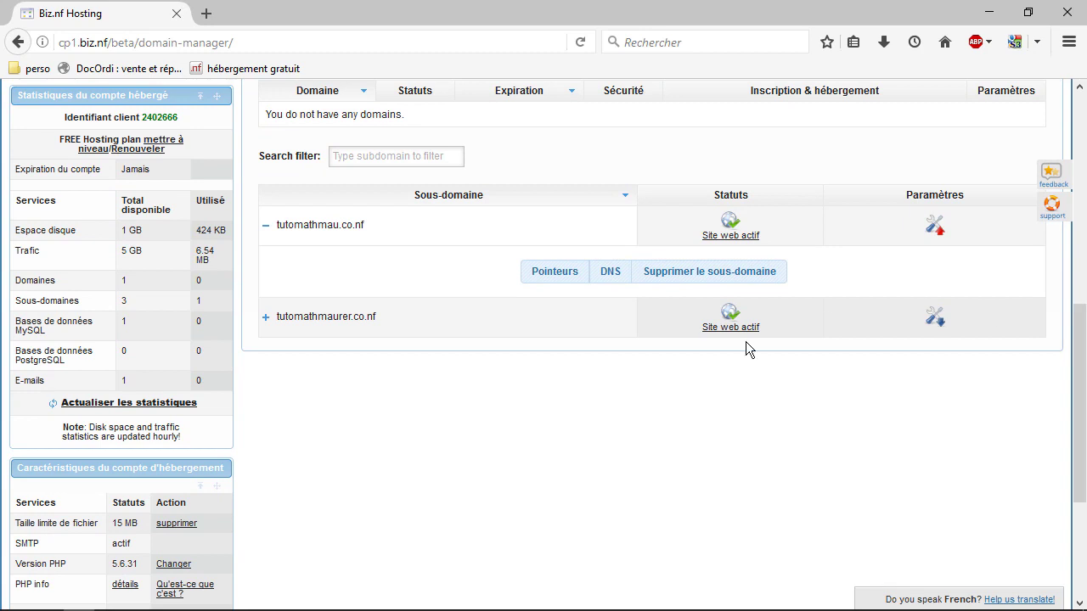
{"action": "left_click", "coordinate": [558, 273]}
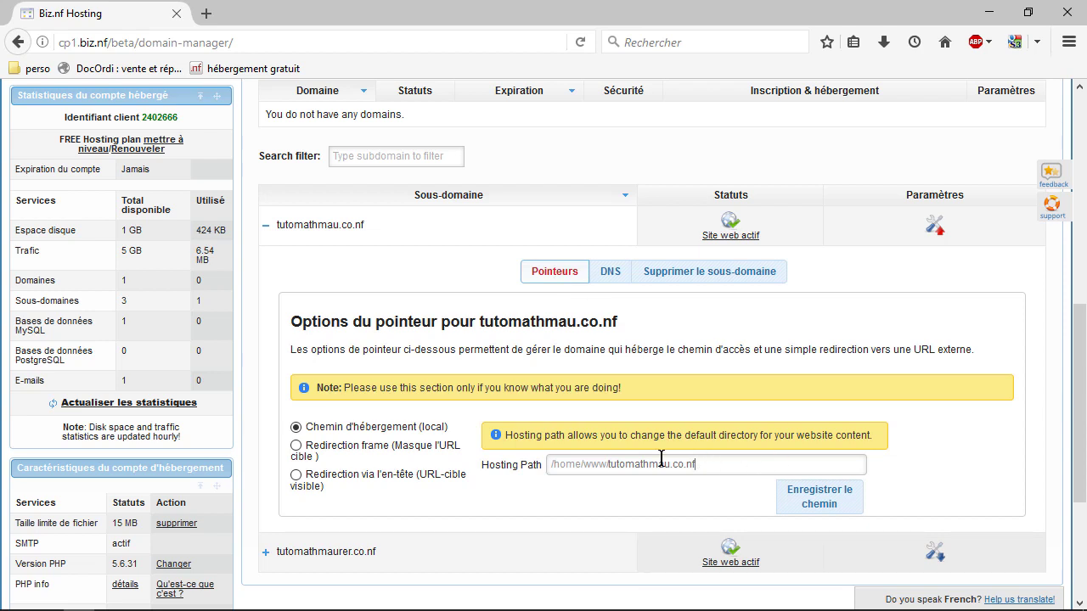
{"action": "left_click_drag", "start_coordinate": [696, 464], "coordinate": [577, 465]}
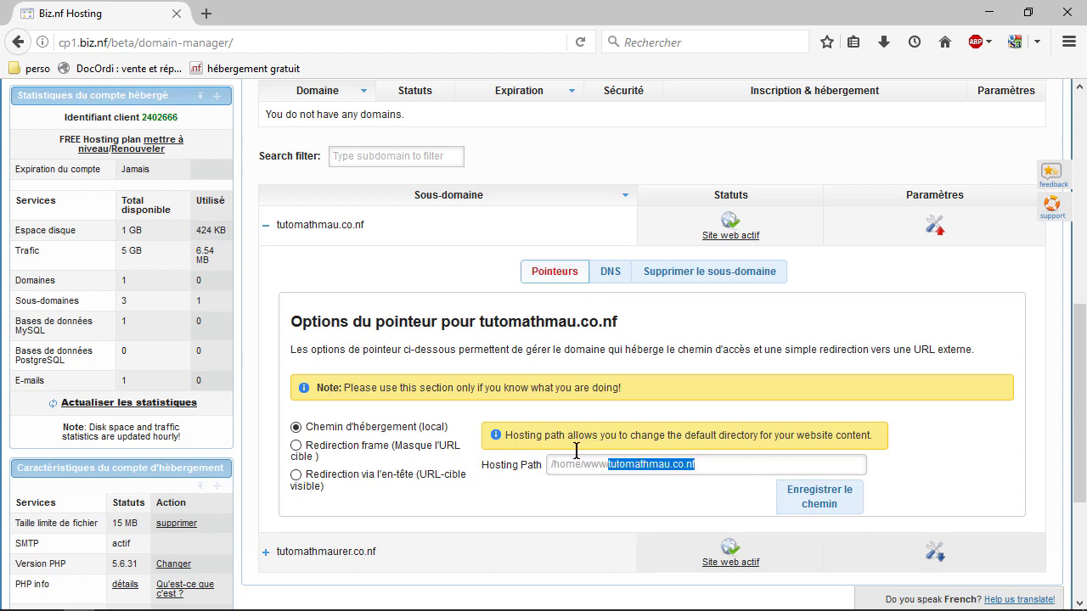
{"action": "left_click", "coordinate": [648, 499]}
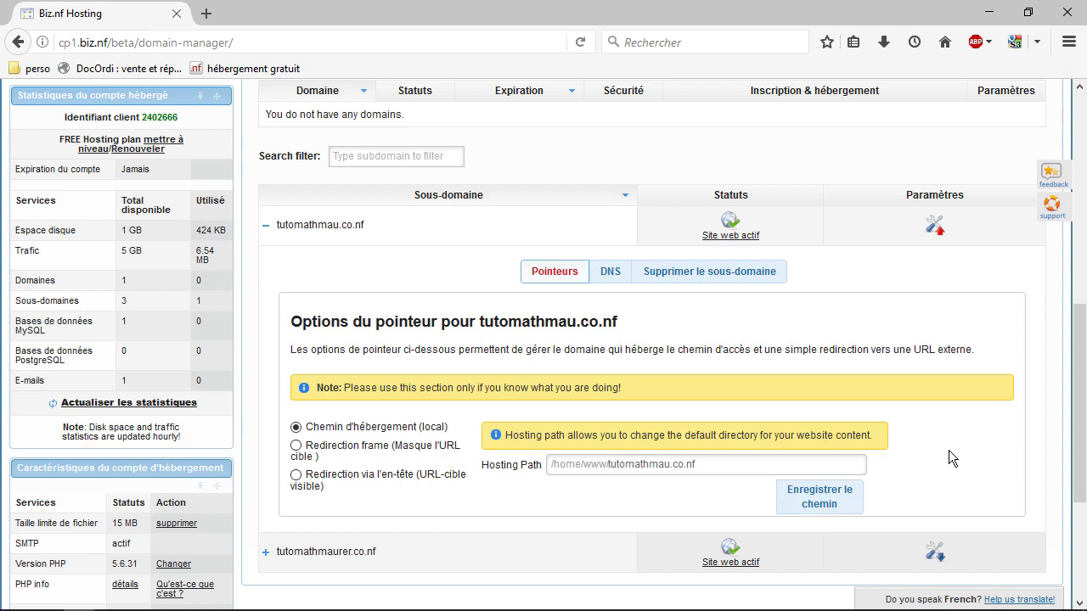
Close Firefox, the Gérer les styles panel and the index.html document
{"action": "left_click", "coordinate": [1072, 13]}
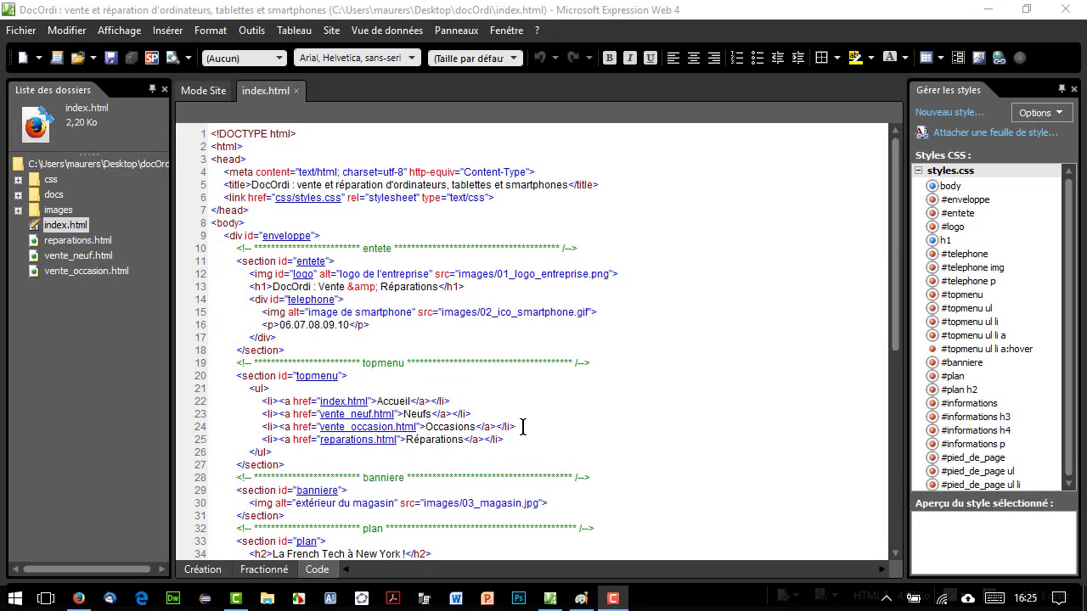
{"action": "left_click", "coordinate": [1074, 89]}
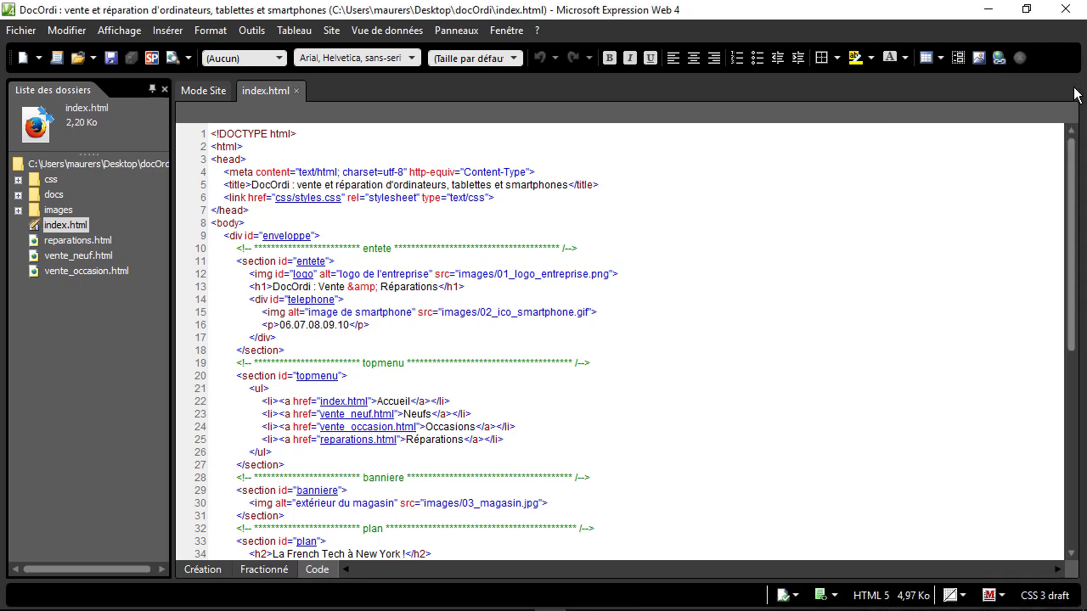
{"action": "left_click", "coordinate": [296, 90]}
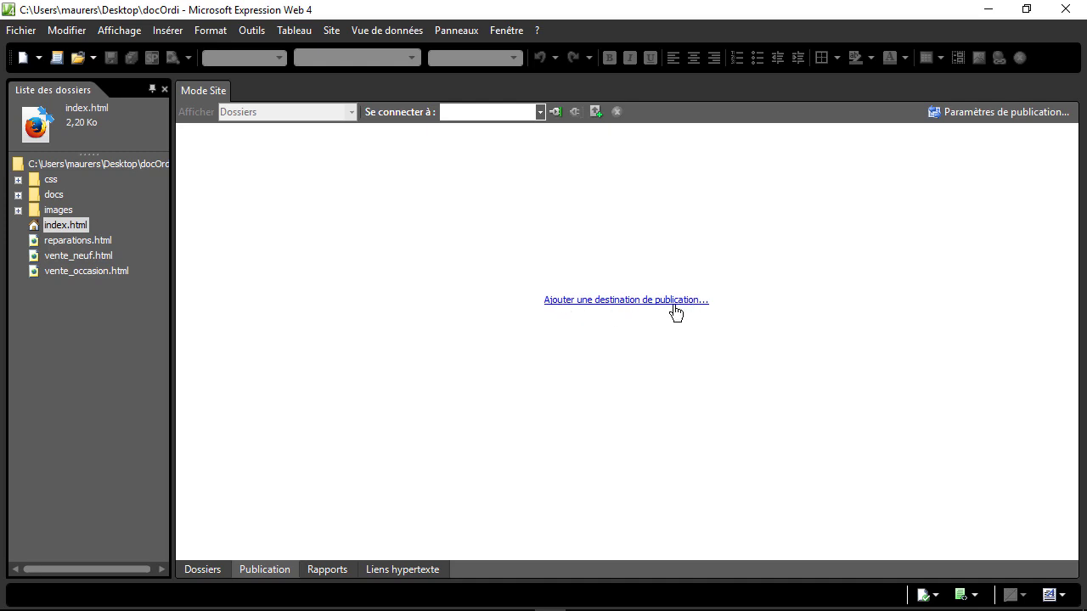
Review the Site > Paramètres de publication tabs and add a new publishing destination
{"action": "left_click", "coordinate": [332, 35]}
{"action": "left_click", "coordinate": [239, 145]}
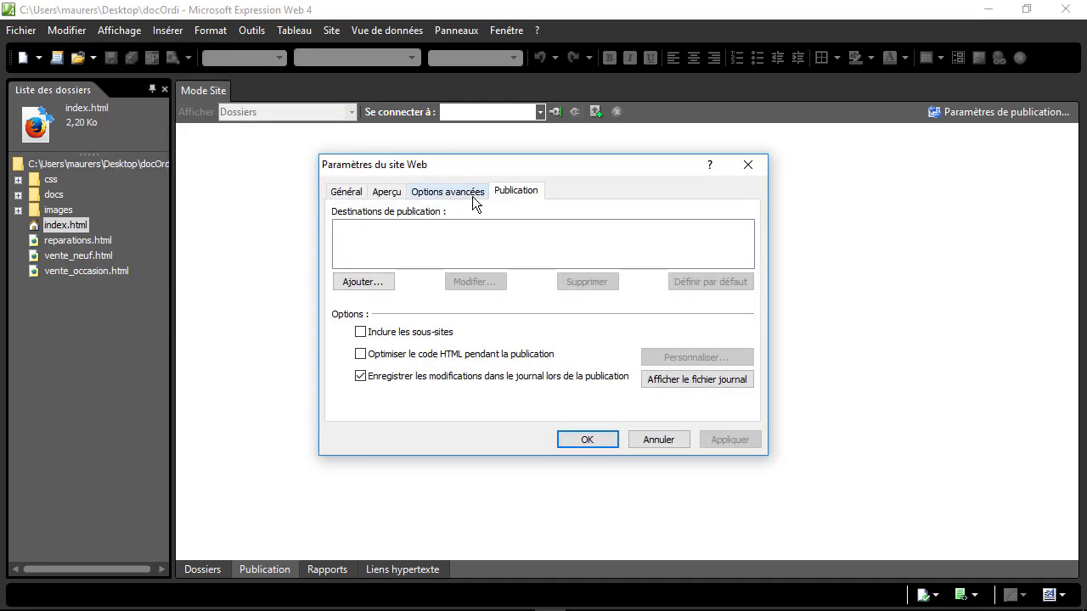
{"action": "left_click", "coordinate": [343, 193]}
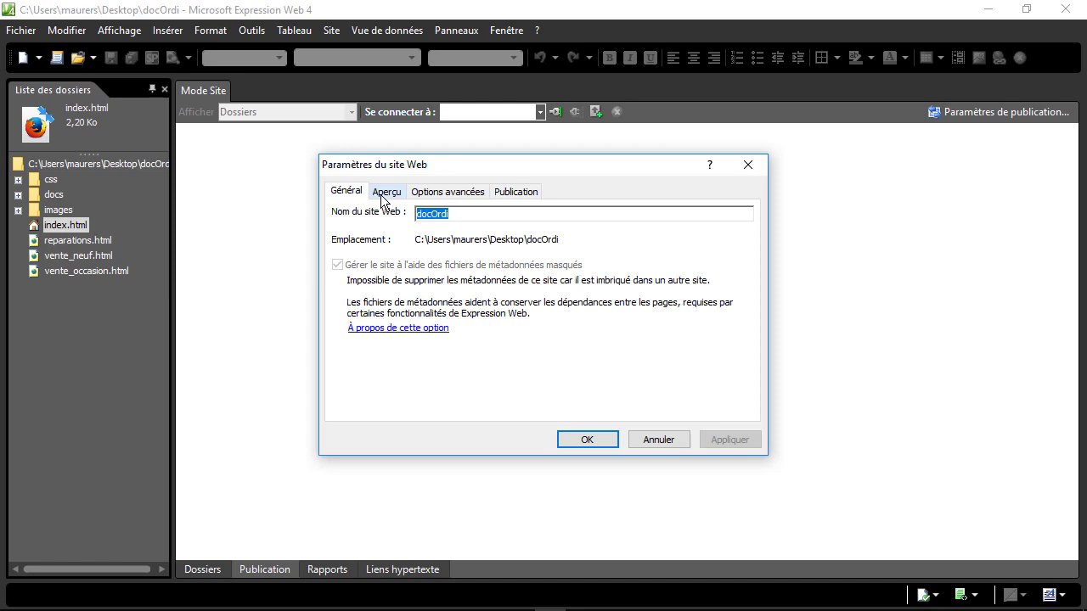
{"action": "left_click", "coordinate": [382, 195]}
{"action": "left_click", "coordinate": [446, 194]}
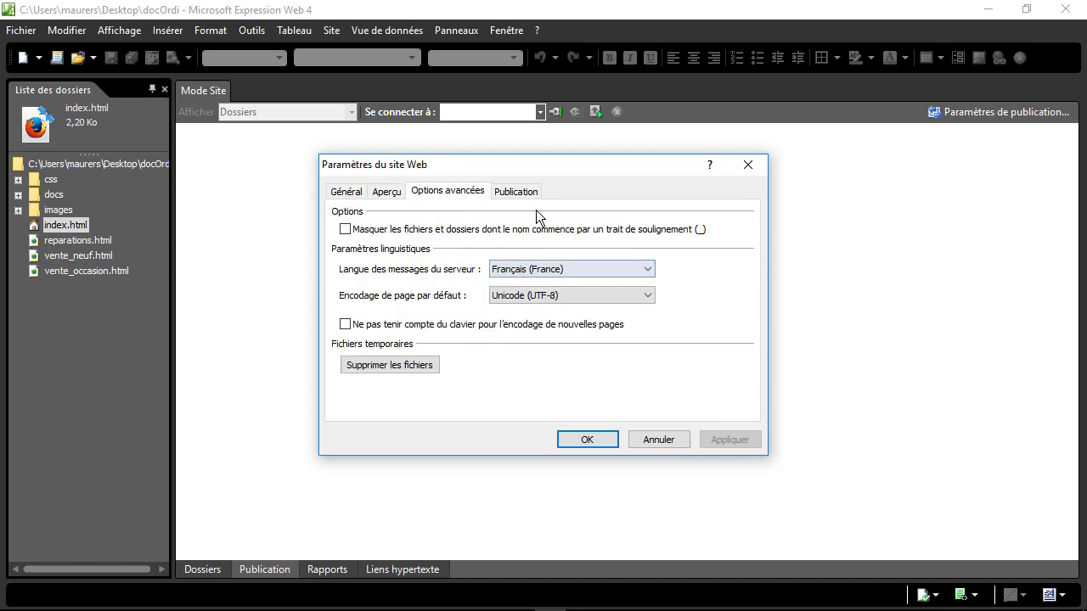
{"action": "left_click", "coordinate": [515, 192]}
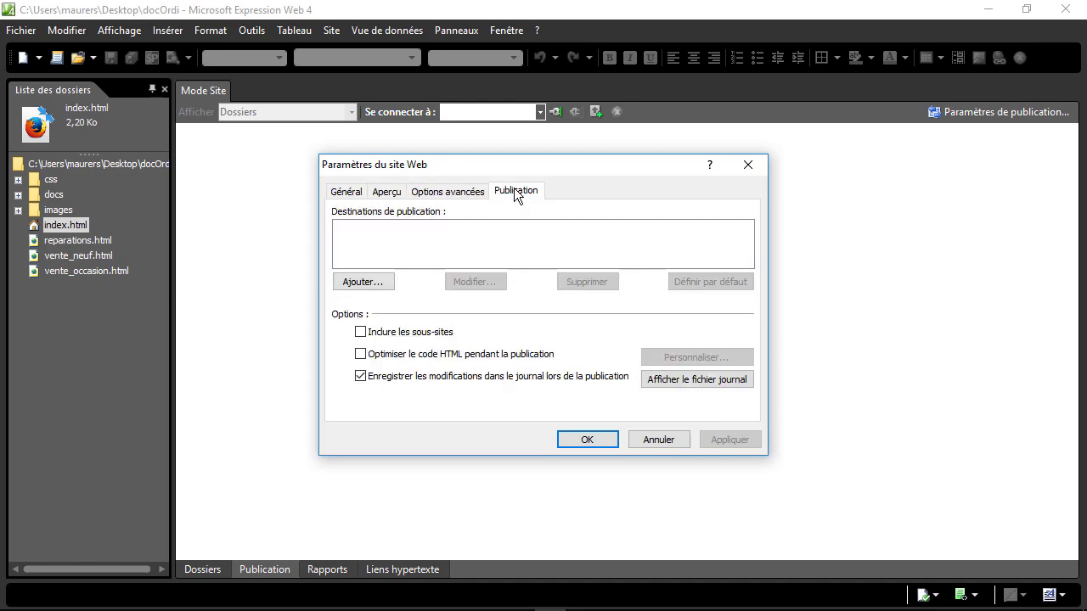
{"action": "left_click", "coordinate": [357, 284]}
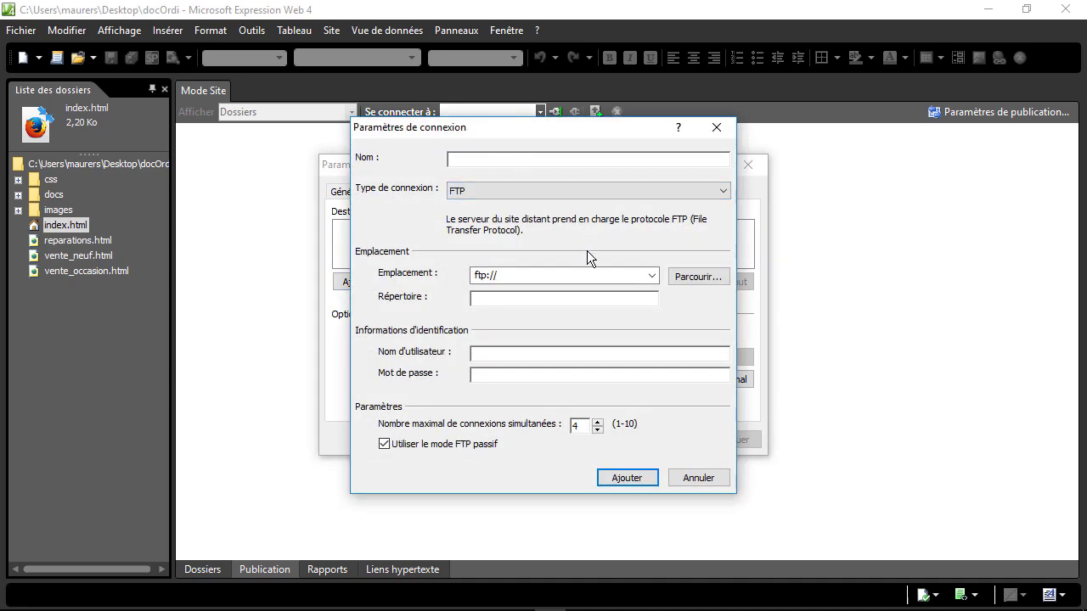
Name the destination 'docOrdi' with FTP location ftp://tutomathmau.co.nf
{"action": "type", "text": "docOrdi"}
{"action": "left_click", "coordinate": [530, 276]}
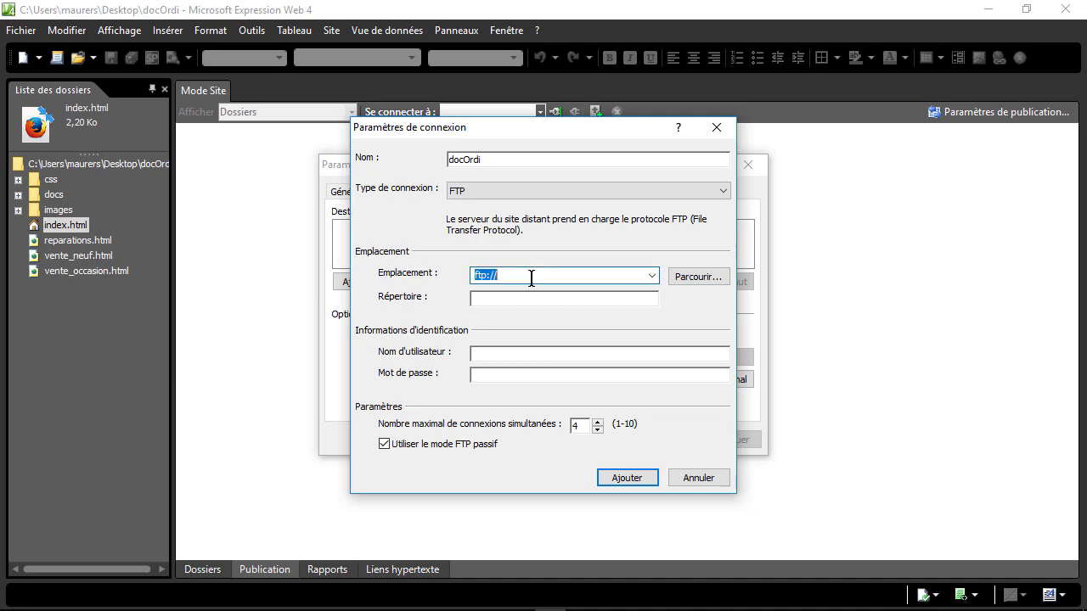
{"action": "left_click", "coordinate": [531, 276]}
{"action": "type", "text": "tutomathmau.co"}
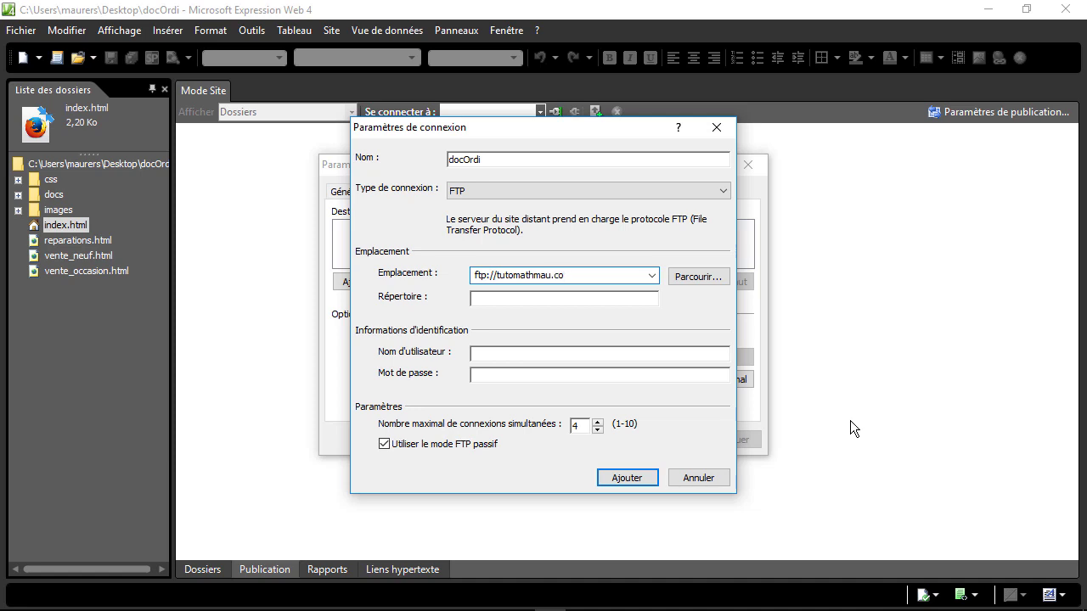
{"action": "type", "text": ".nf"}
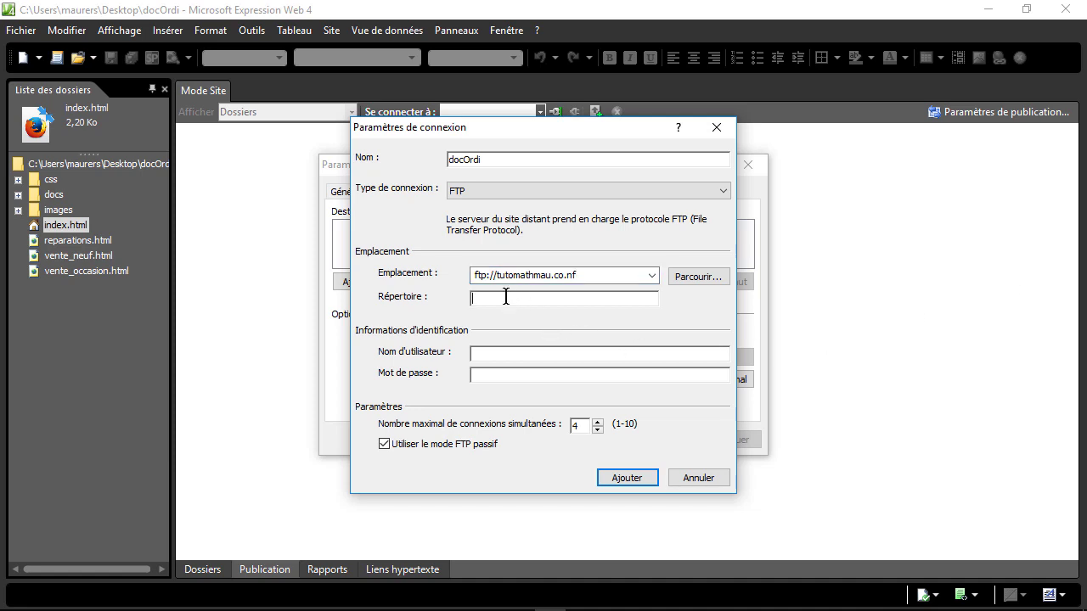
Set directory /tutomathmau.co.nf, enter the FTP username and password, and add the connection
{"action": "type", "text": "/"}
{"action": "type", "text": "tuto"}
{"action": "type", "text": "mathmau"}
{"action": "type", "text": ".co."}
{"action": "type", "text": "nf"}
{"action": "type", "text": "240"}
{"action": "type", "text": "266"}
{"action": "type", "text": "656"}
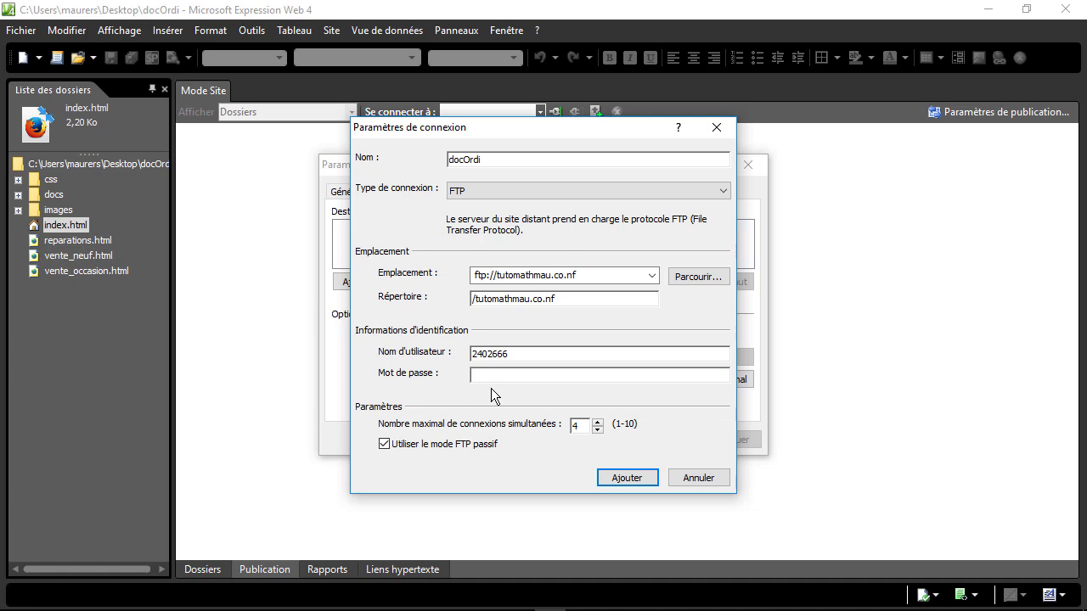
{"action": "type", "text": "••••••••••"}
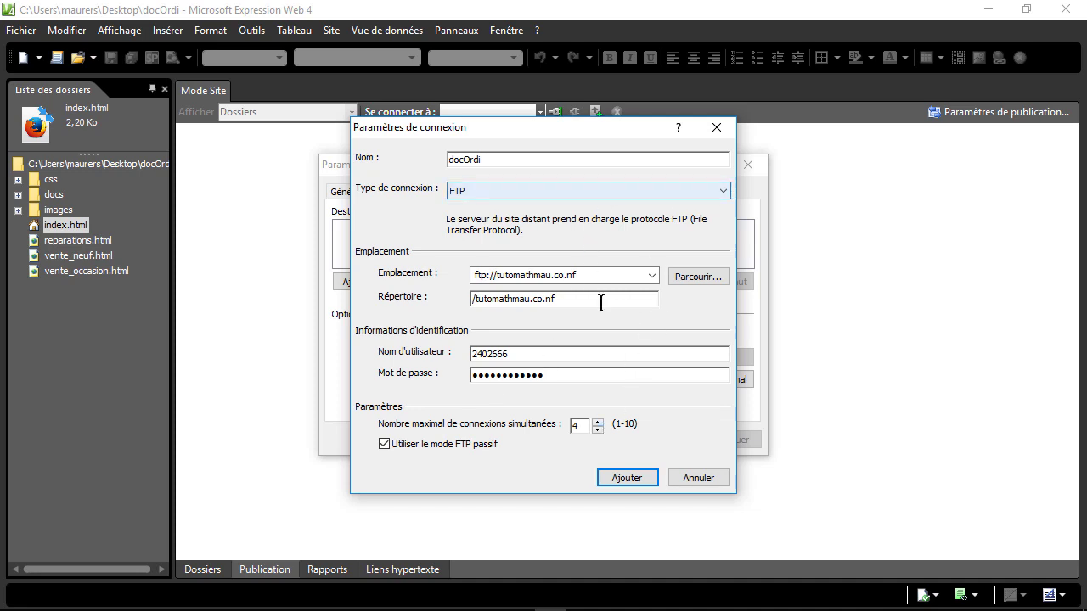
{"action": "left_click", "coordinate": [633, 474]}
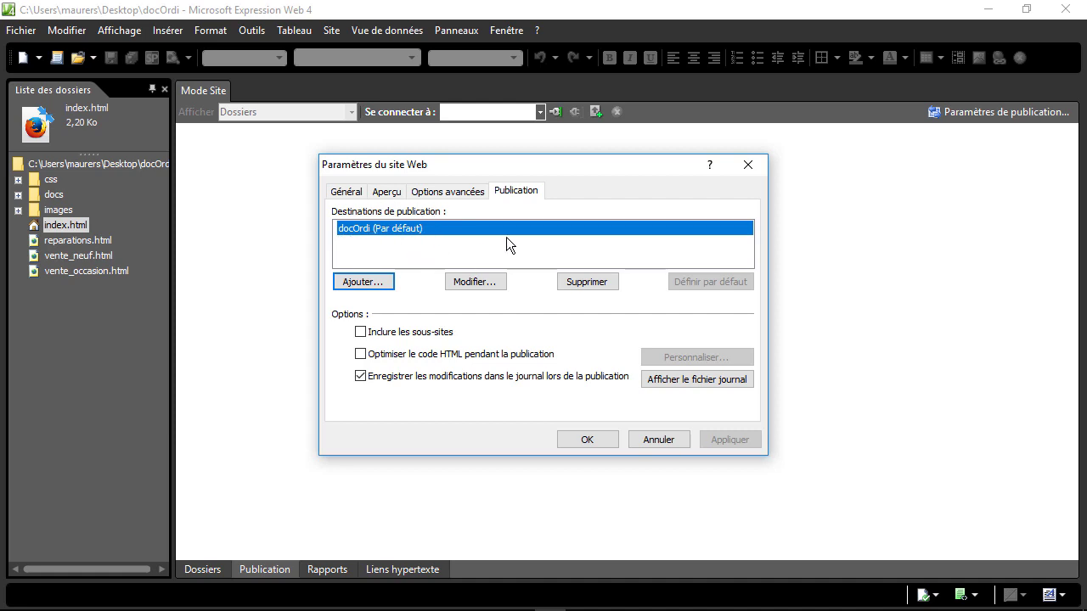
Confirm the site settings and connect to the docOrdi publishing destination
{"action": "left_click", "coordinate": [587, 441]}
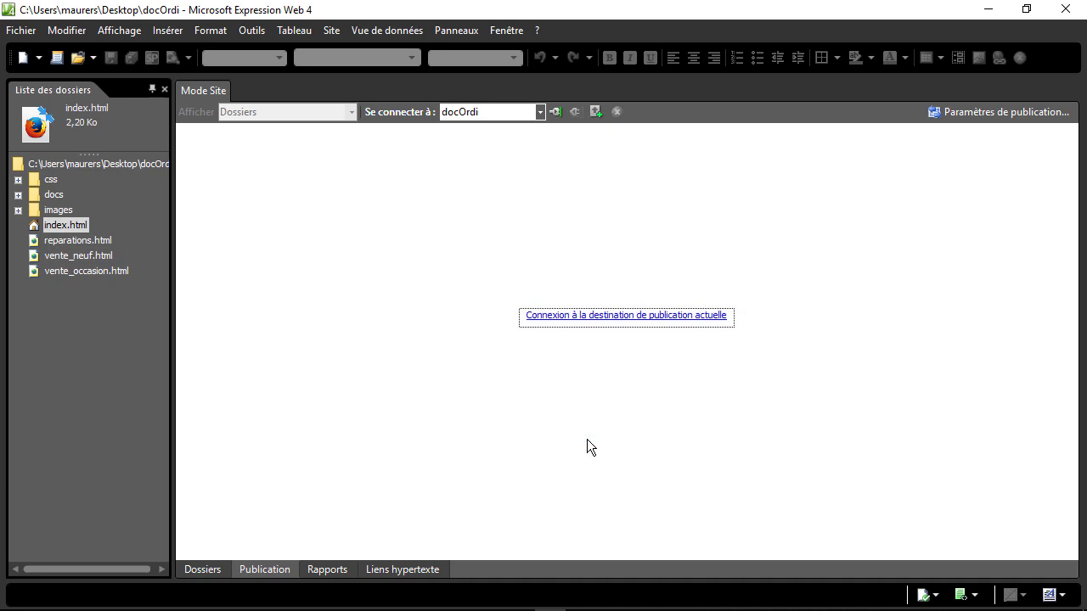
{"action": "left_click", "coordinate": [607, 316]}
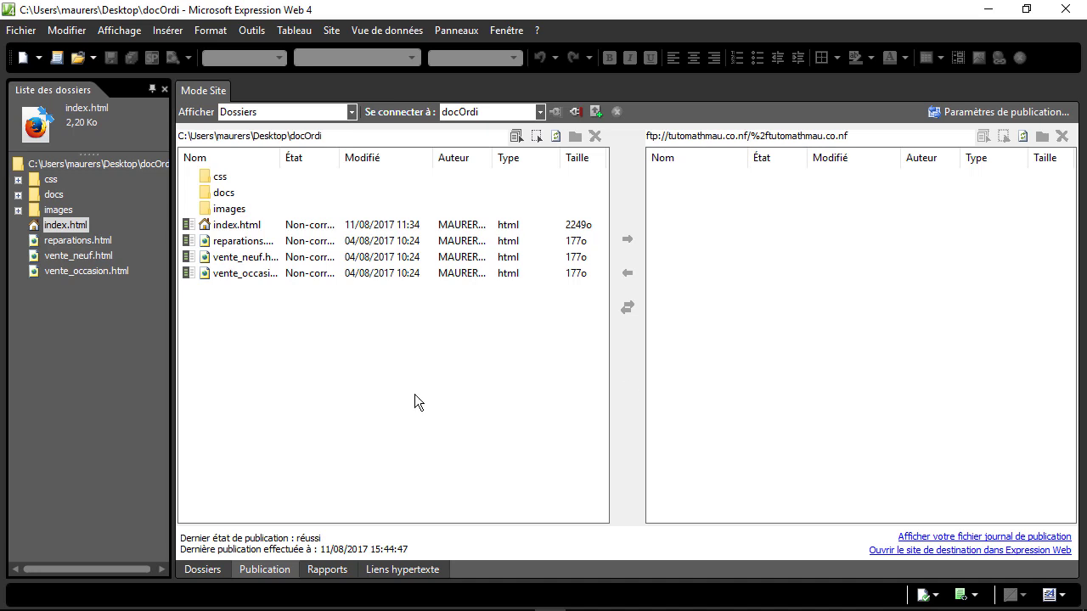
Select all local folders and pages from css to vente_occasion.html and publish them remotely
{"action": "left_click", "coordinate": [218, 179]}
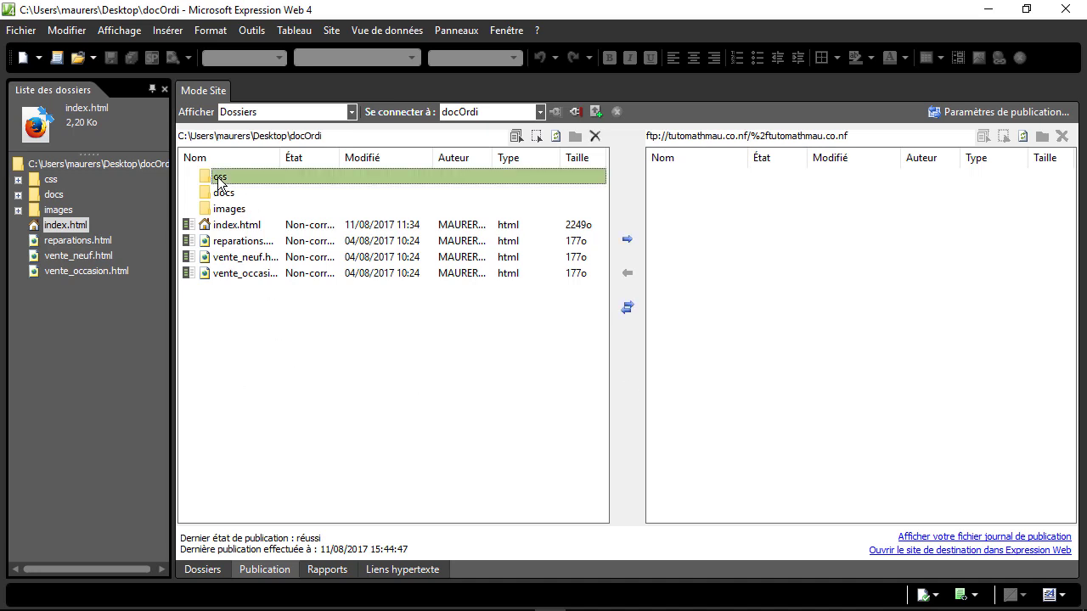
{"action": "left_click", "coordinate": [223, 272], "text": "shift"}
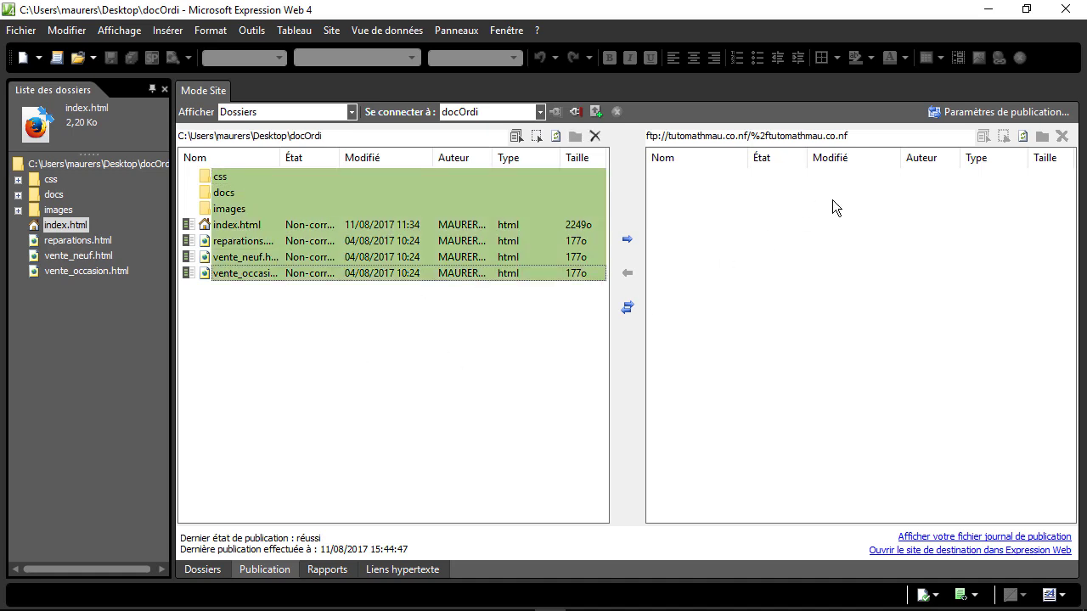
{"action": "left_click", "coordinate": [629, 247]}
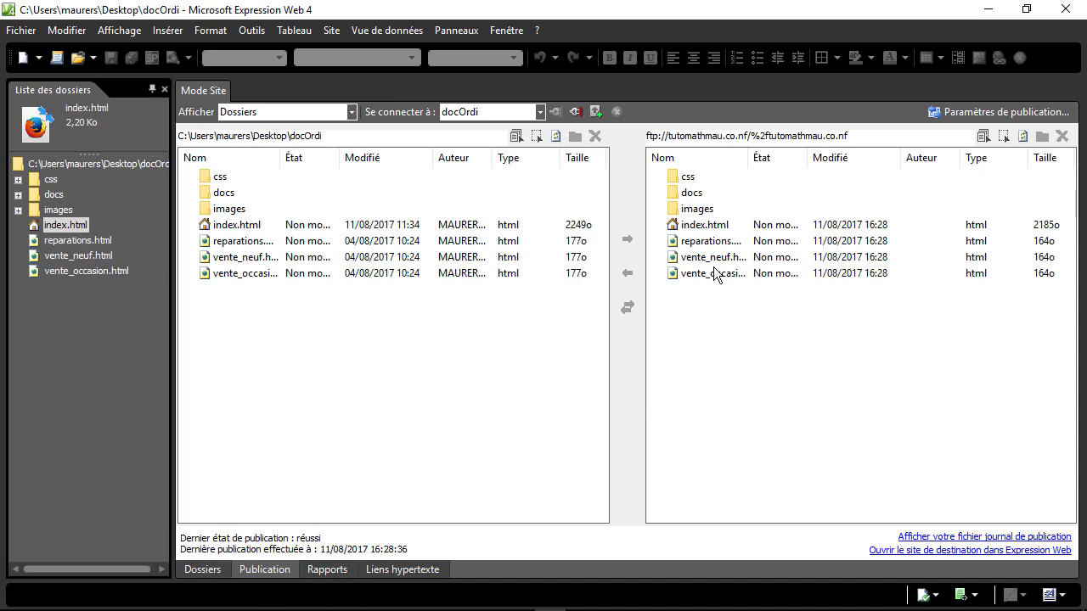
Confirm styles.css in remote css and fichier_pdf.pdf in docs, then widen Nom to list seven images
{"action": "double_click", "coordinate": [686, 176]}
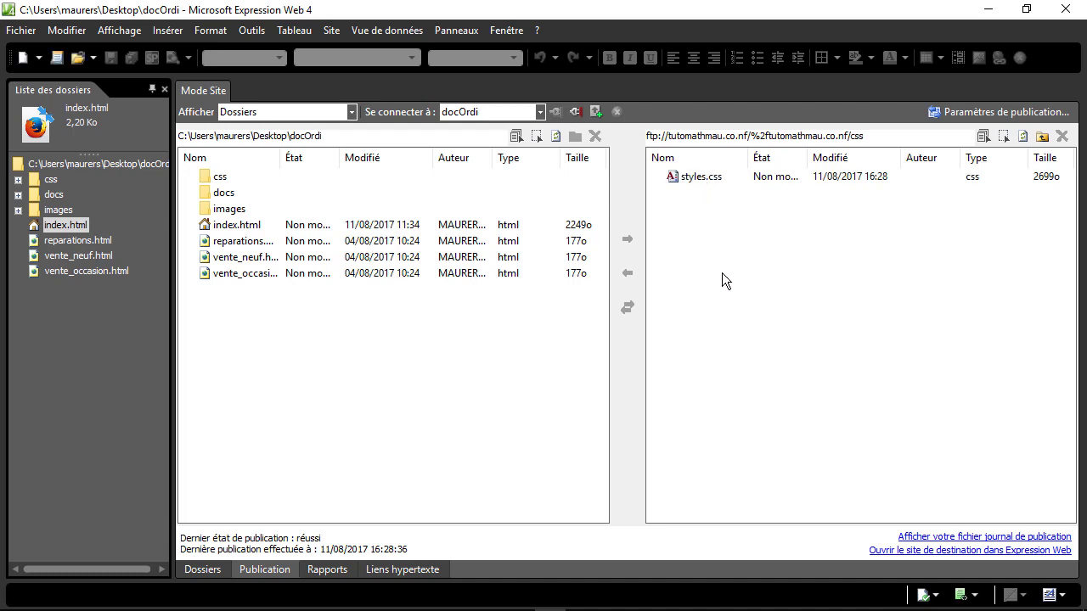
{"action": "left_click", "coordinate": [1042, 136]}
{"action": "double_click", "coordinate": [686, 192]}
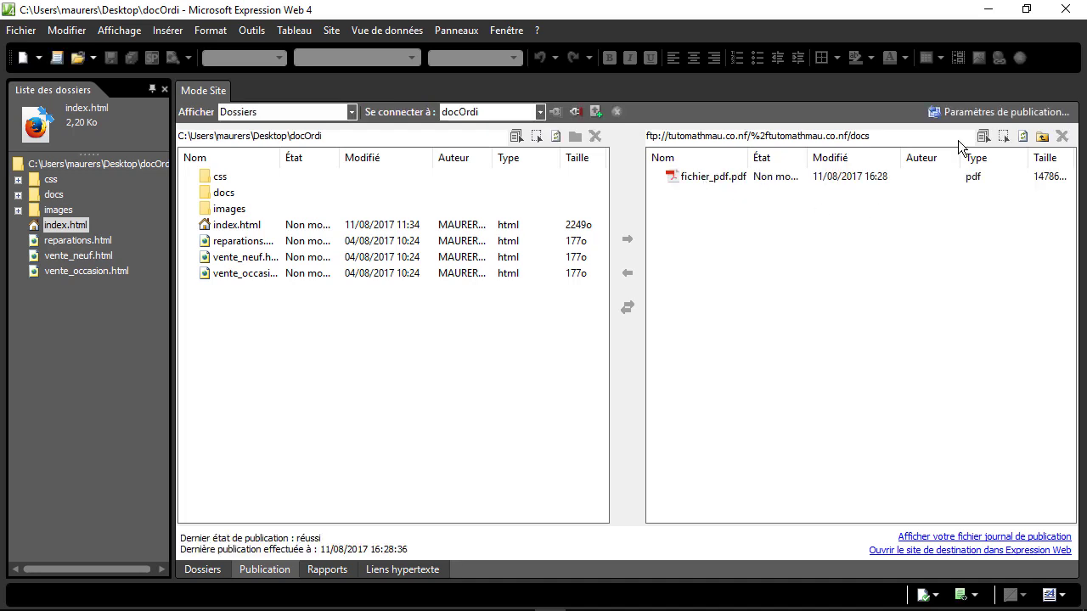
{"action": "left_click", "coordinate": [1042, 137]}
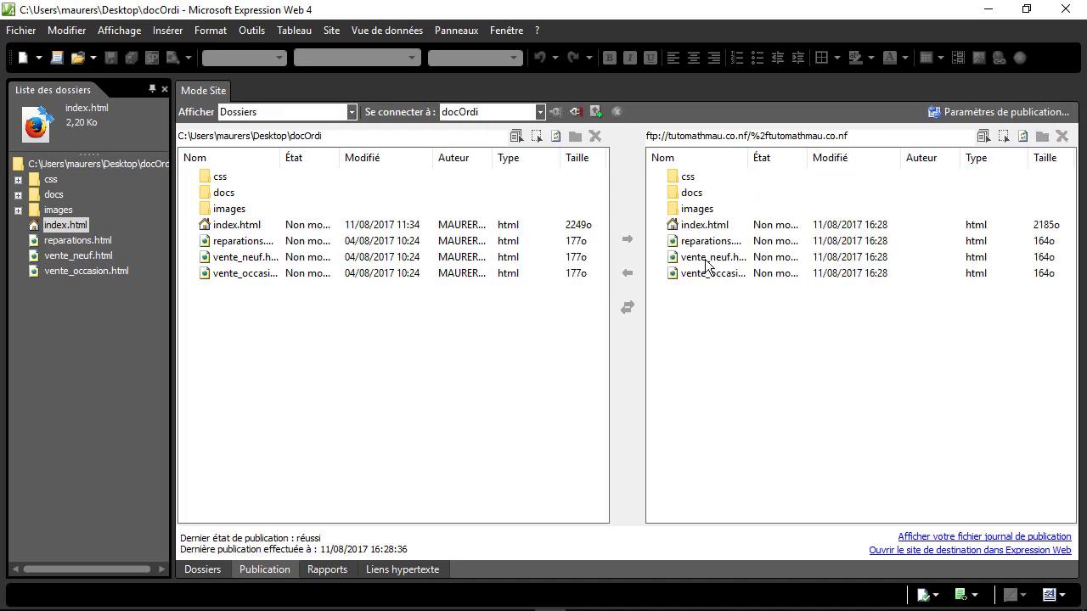
{"action": "double_click", "coordinate": [696, 210]}
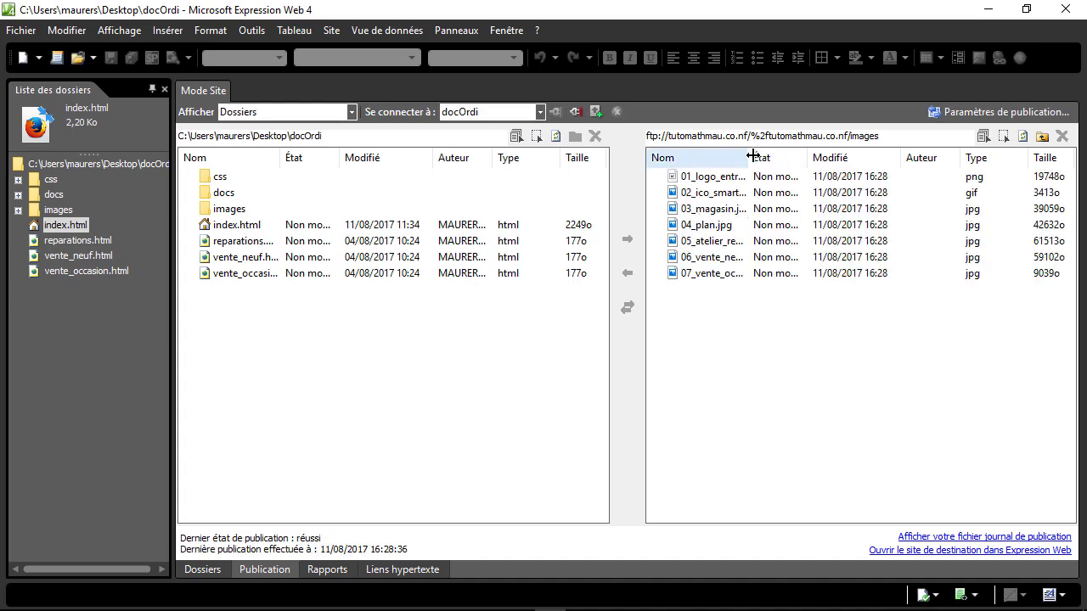
{"action": "left_click_drag", "start_coordinate": [751, 157], "coordinate": [843, 155]}
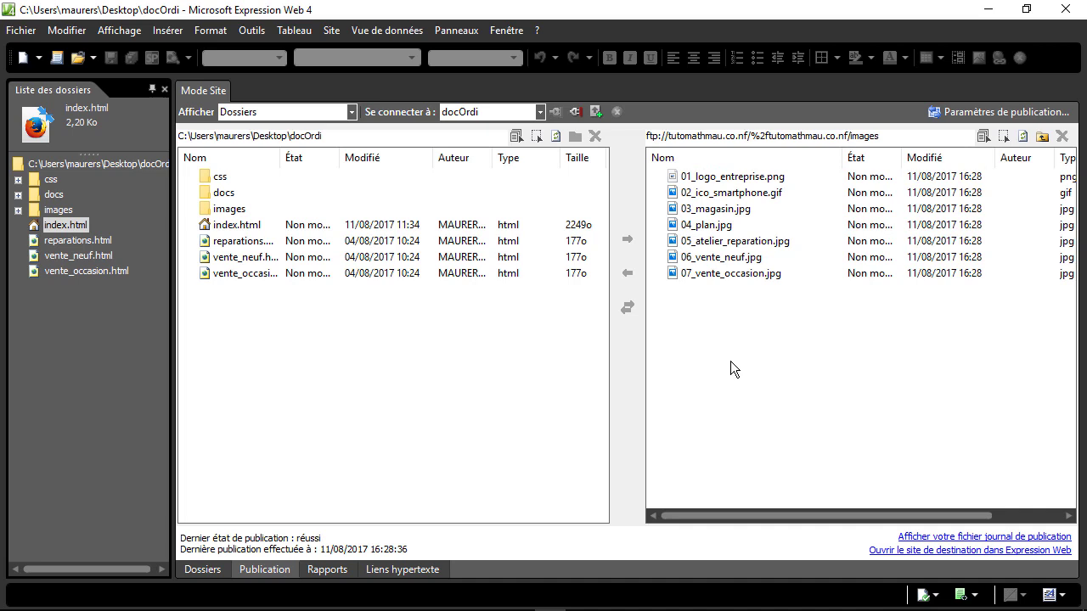
Browse the live DocOrdi site at tutomathmau.co.nf, visiting the Neufs page and returning home
{"action": "left_click", "coordinate": [990, 11]}
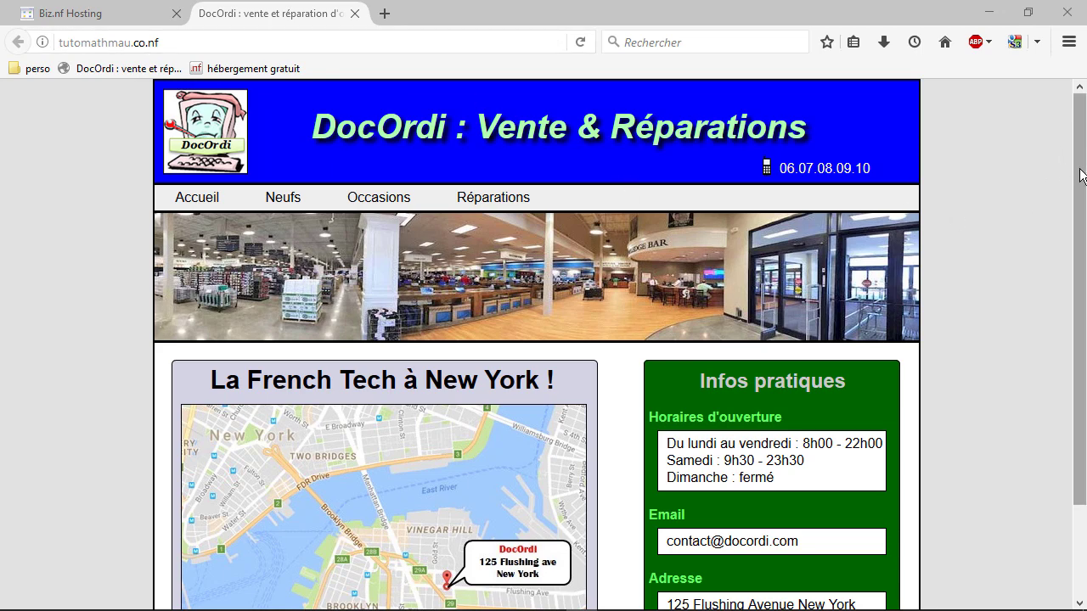
{"action": "scroll", "coordinate": [1082, 174], "scroll_direction": "down", "scroll_amount": 3}
{"action": "scroll", "coordinate": [1083, 174], "scroll_direction": "up", "scroll_amount": 3}
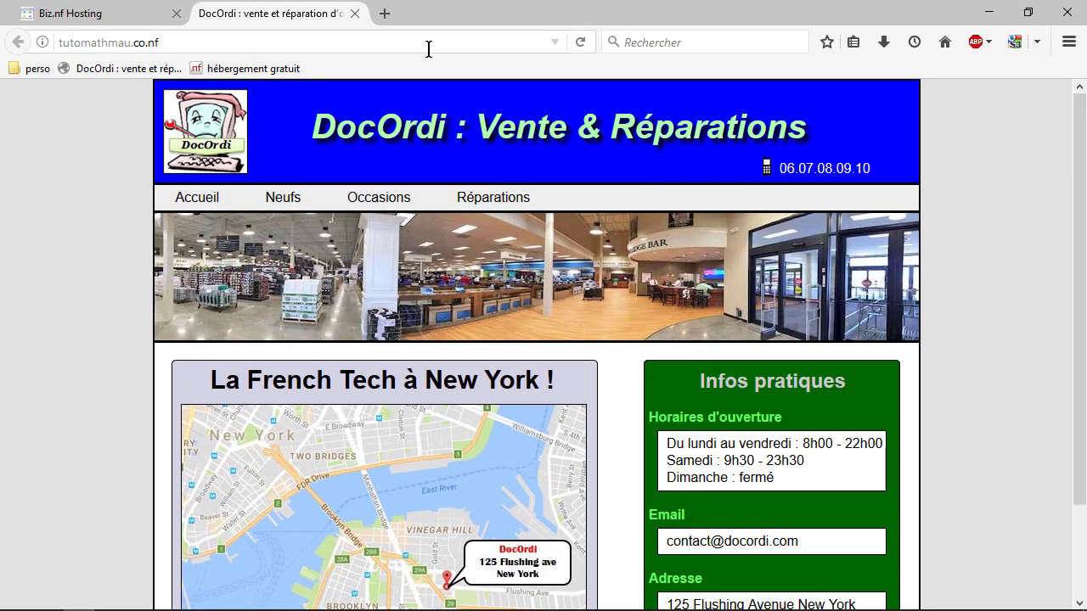
{"action": "left_click", "coordinate": [284, 202]}
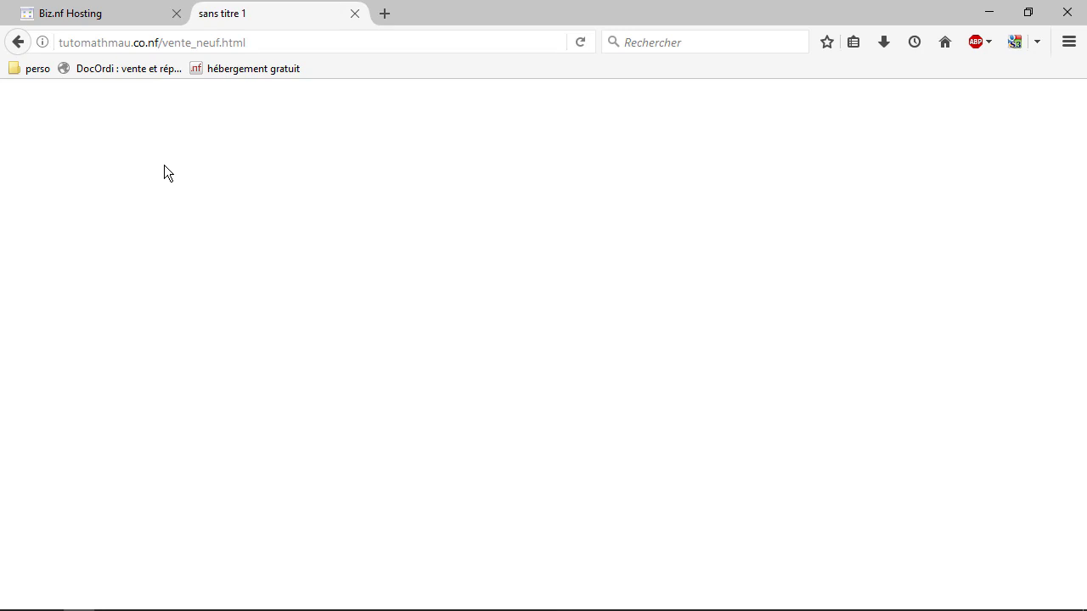
{"action": "left_click", "coordinate": [17, 42]}
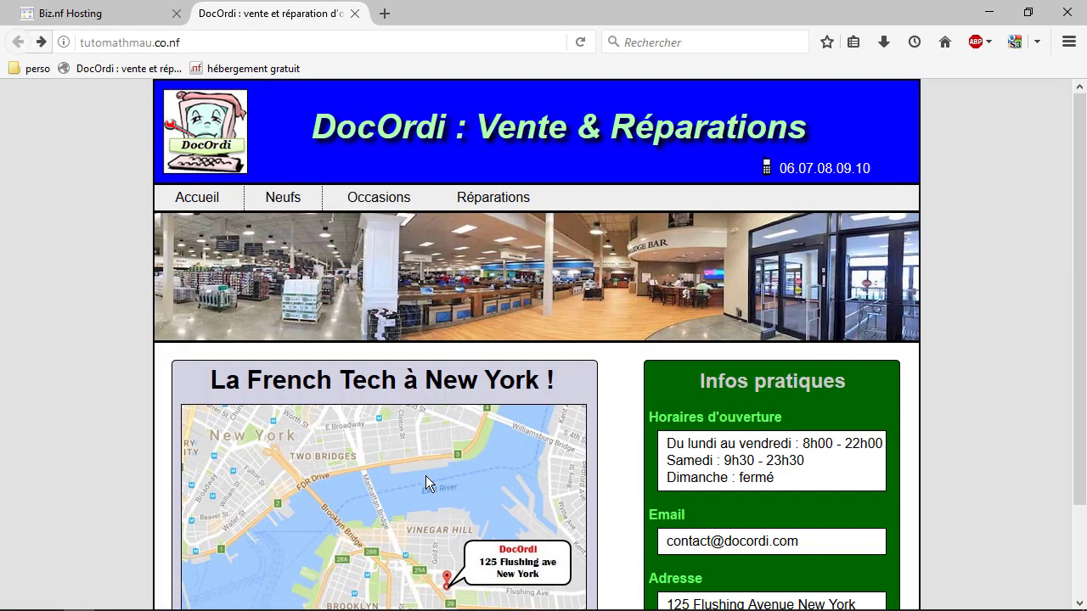
Verify the homepage source serves css/styles.css, then return to the Biz.nf Hosting panel
{"action": "right_click", "coordinate": [38, 157]}
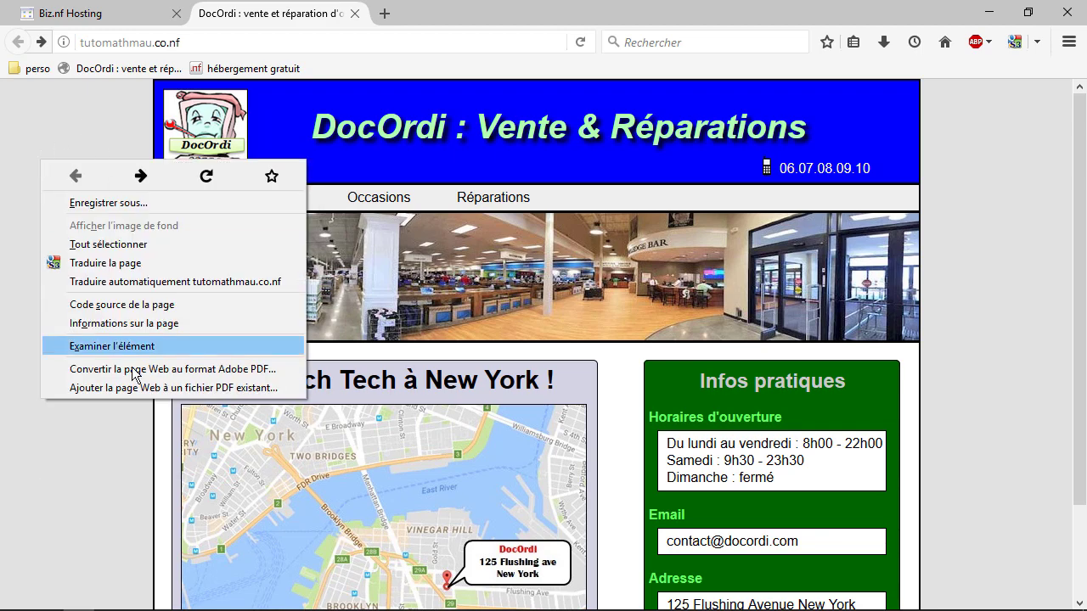
{"action": "left_click", "coordinate": [106, 304]}
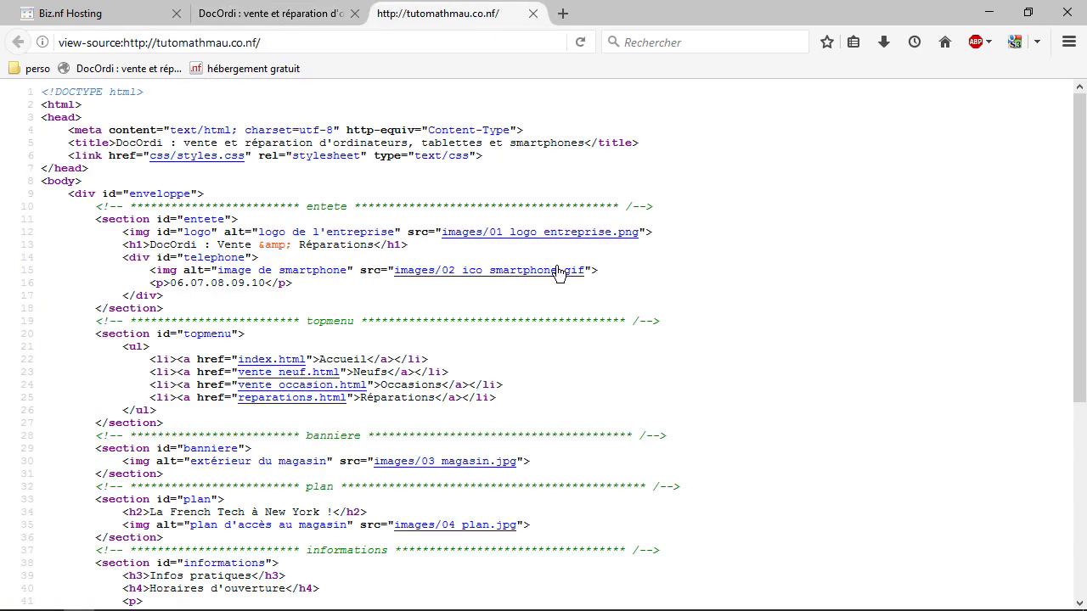
{"action": "left_click", "coordinate": [212, 157]}
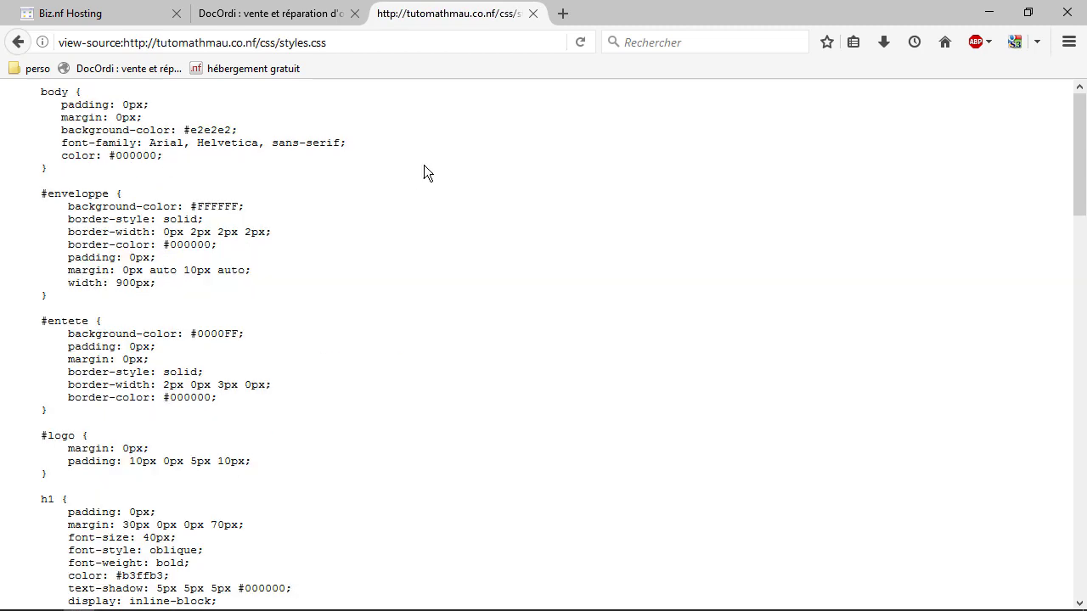
{"action": "mouse_move", "coordinate": [1080, 95]}
{"action": "left_mouse_down"}
{"action": "mouse_move", "coordinate": [1083, 392]}
{"action": "mouse_move", "coordinate": [1075, 108]}
{"action": "left_mouse_up"}
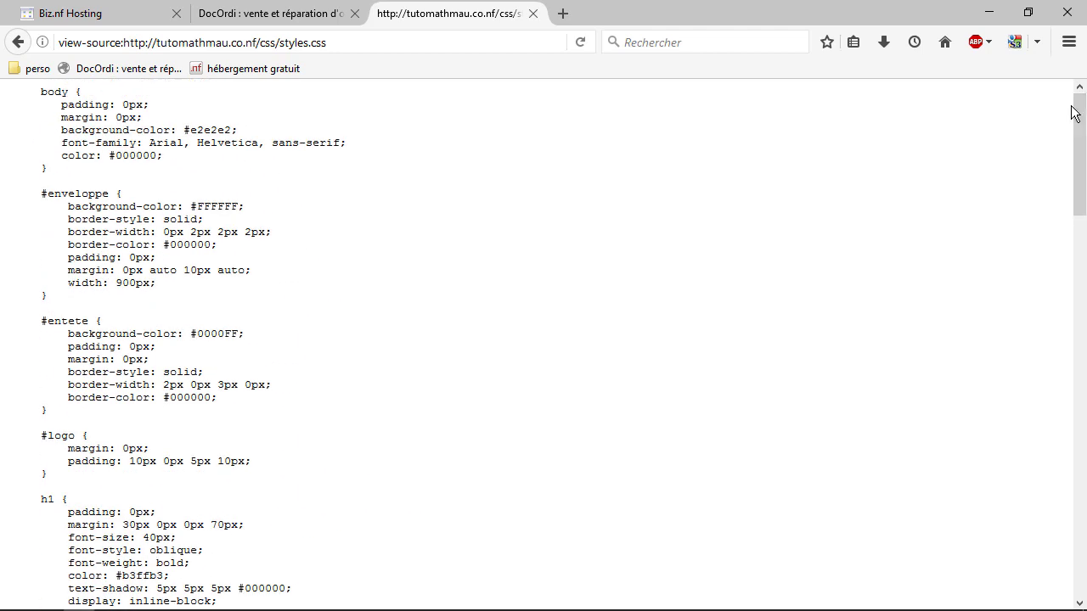
{"action": "left_click", "coordinate": [534, 14]}
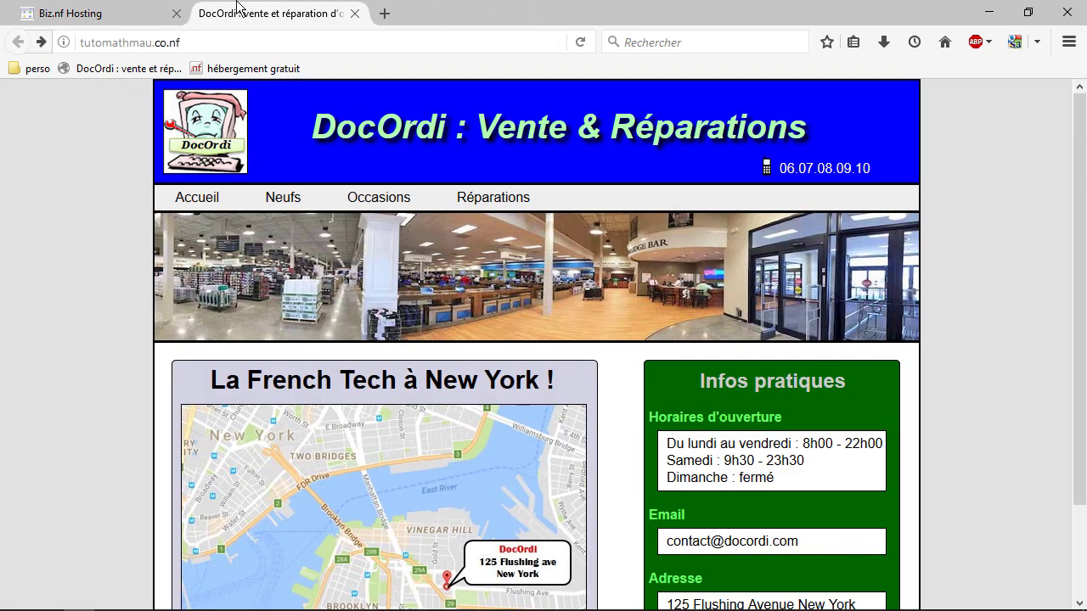
{"action": "left_click", "coordinate": [101, 16]}
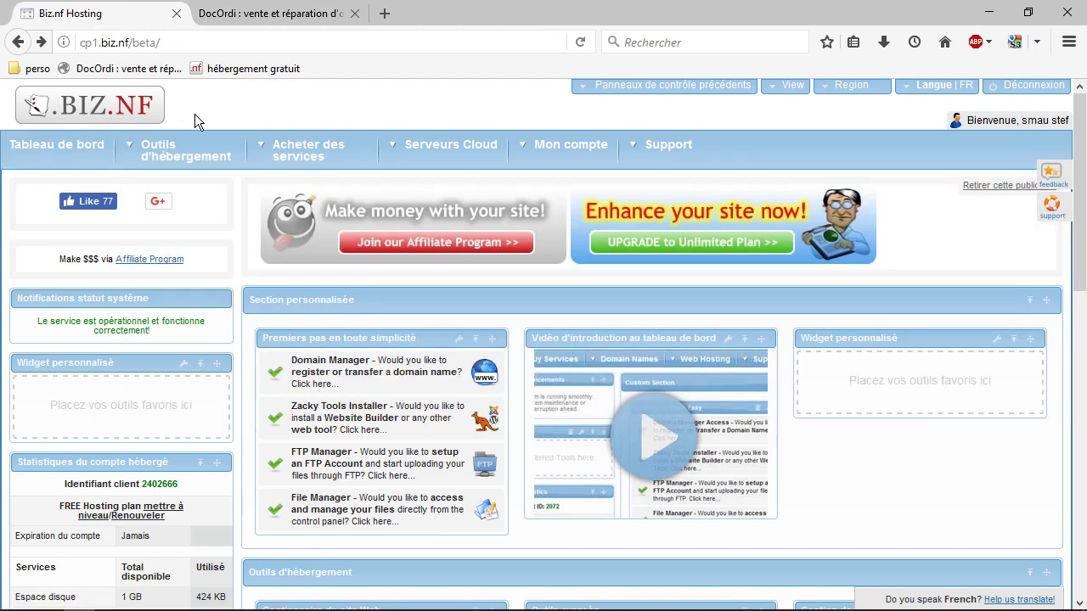
Open Gestionnaire de fichiers from Outils d'hébergement and enter the tutomathmau.co.nf folder
{"action": "left_click_drag", "start_coordinate": [1083, 271], "coordinate": [1083, 423]}
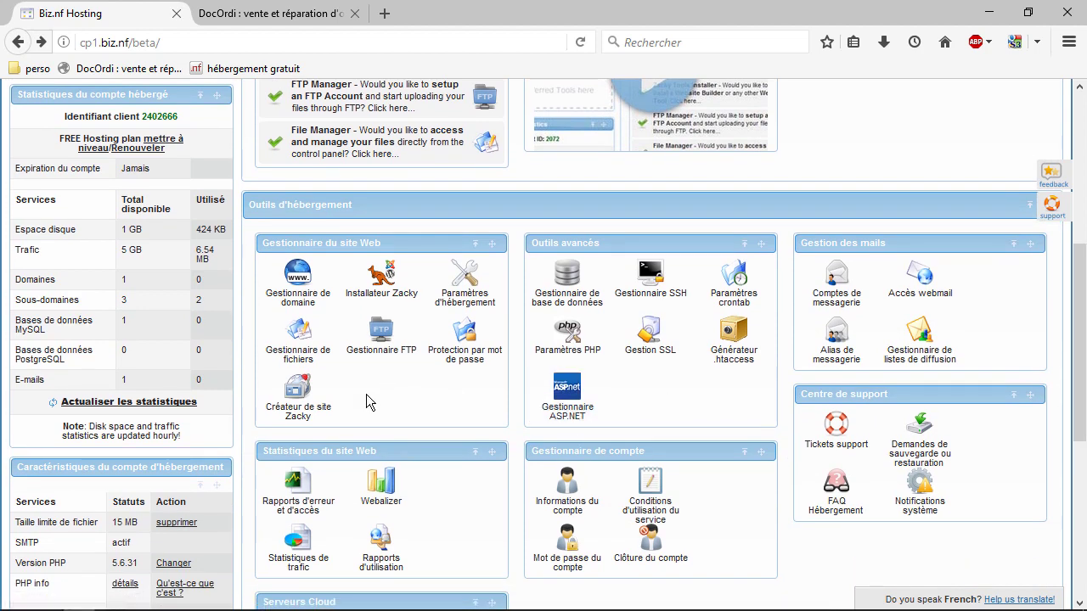
{"action": "left_click", "coordinate": [303, 342]}
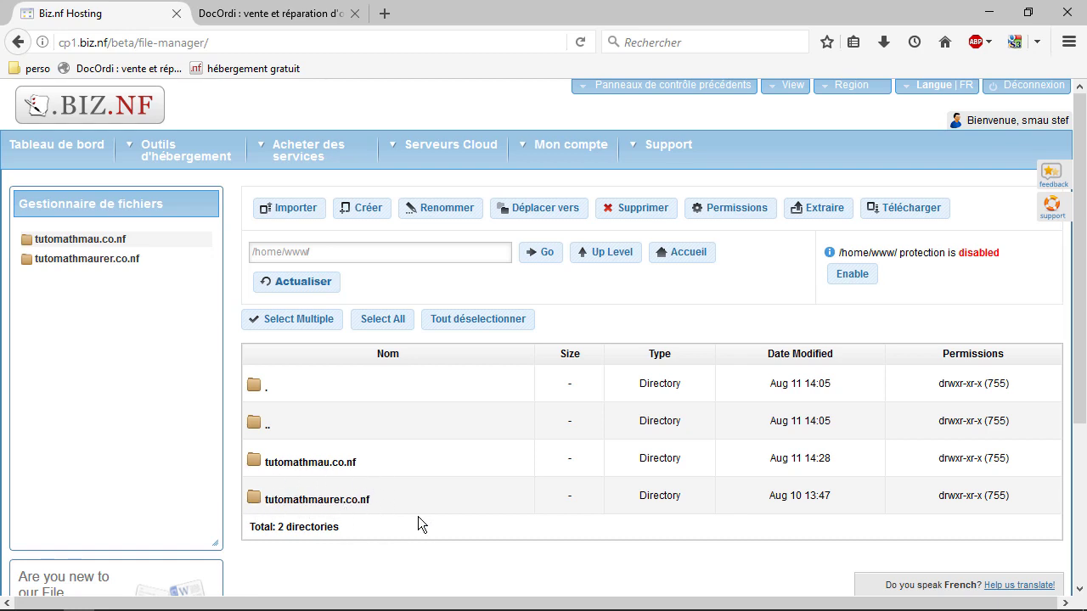
{"action": "left_click", "coordinate": [292, 471]}
{"action": "double_click", "coordinate": [292, 471]}
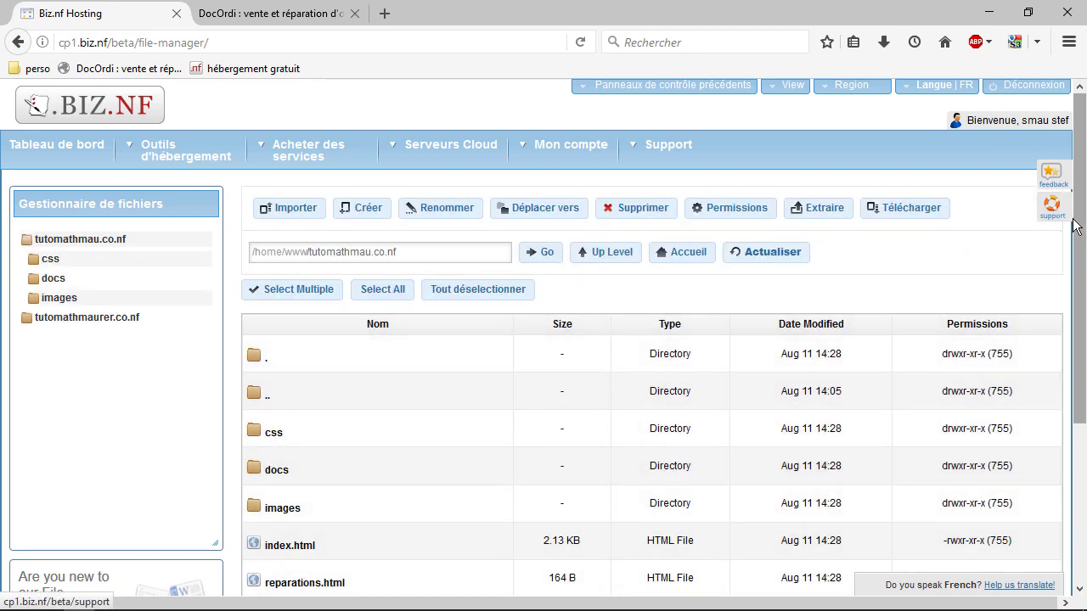
{"action": "left_click_drag", "start_coordinate": [1078, 234], "coordinate": [1084, 412]}
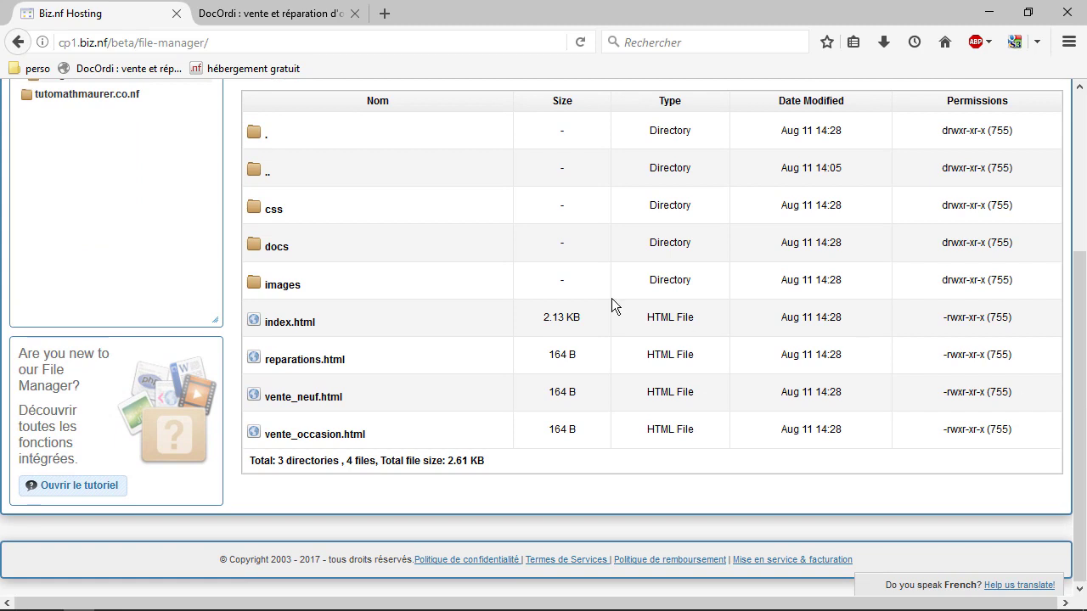